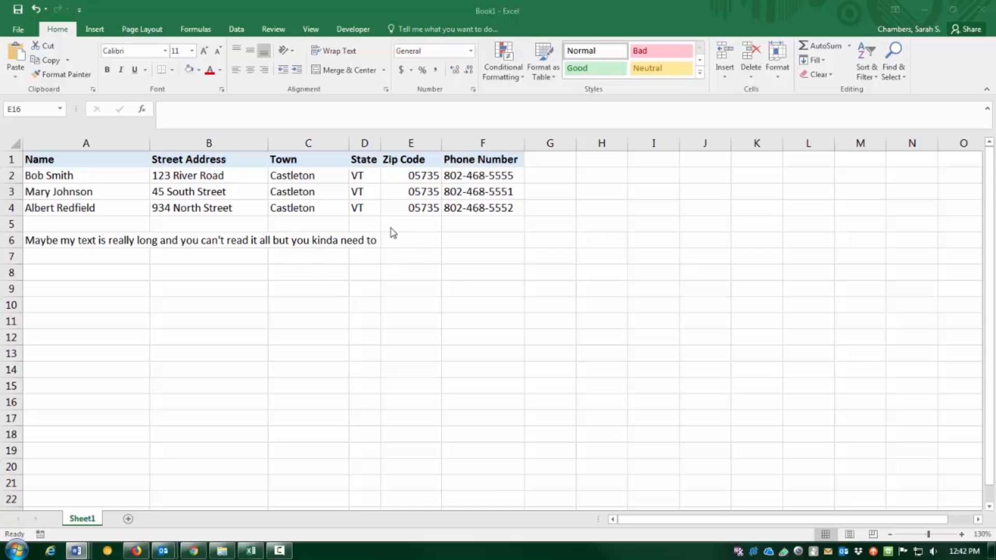
# - Widen column A slightly and increase the height of row 4
pyautogui.click(138, 194)
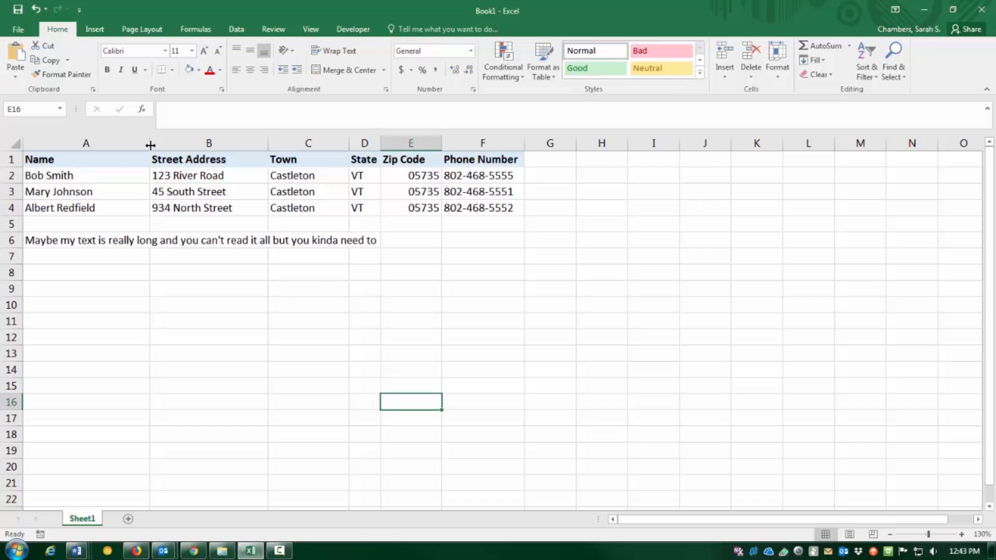
pyautogui.moveTo(150, 146)
pyautogui.mouseDown()
pyautogui.moveTo(199, 149)
pyautogui.moveTo(159, 149)
pyautogui.mouseUp()
pyautogui.moveTo(14, 214); pyautogui.dragTo(11, 243)
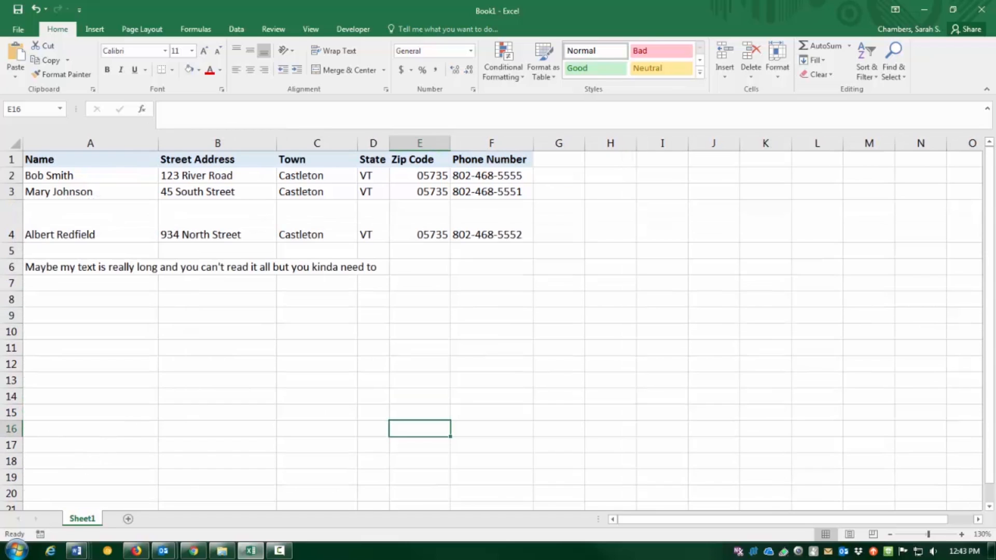
pyautogui.hotkey('alt', 'Tab')
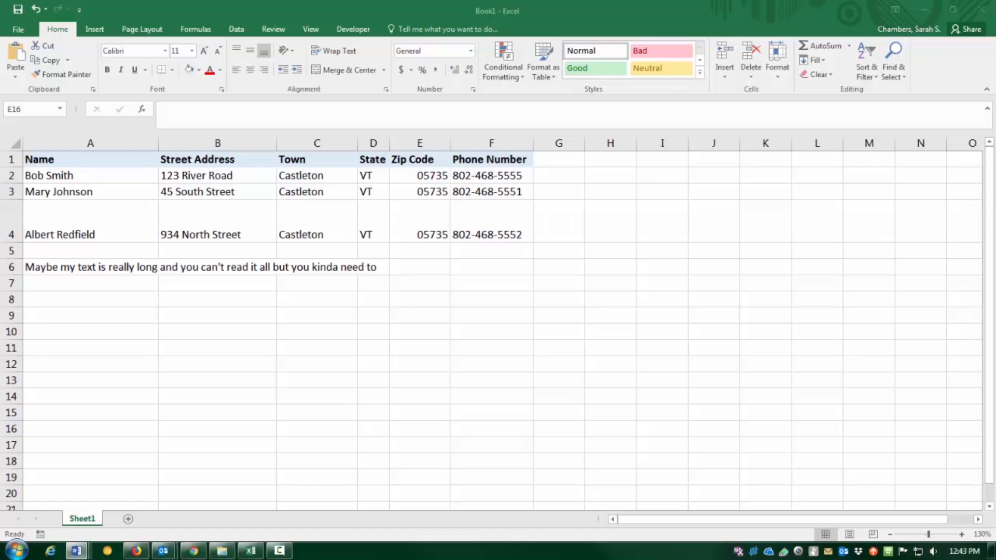
# - AutoFit the width of column A to its longest text
pyautogui.click(106, 144)
pyautogui.click(106, 144)
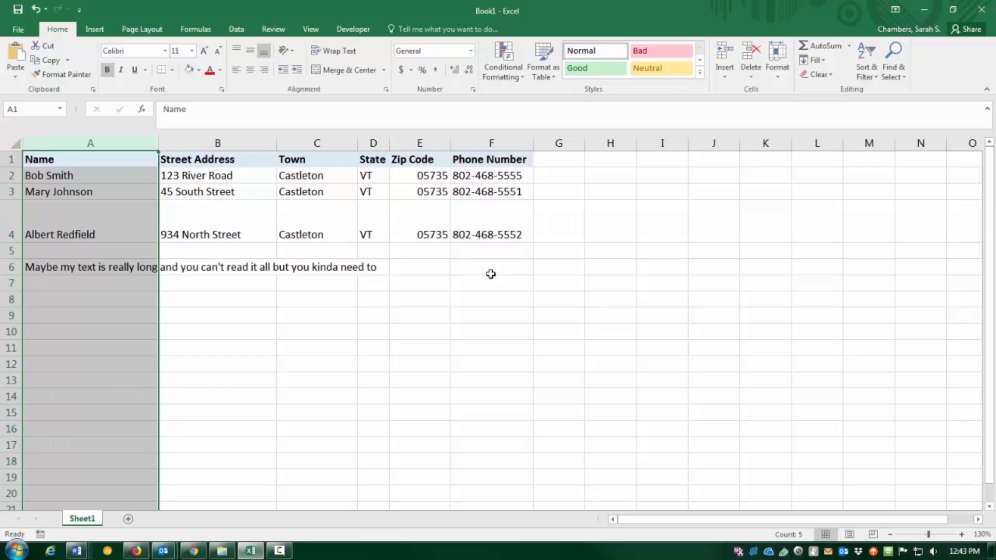
pyautogui.click(782, 78)
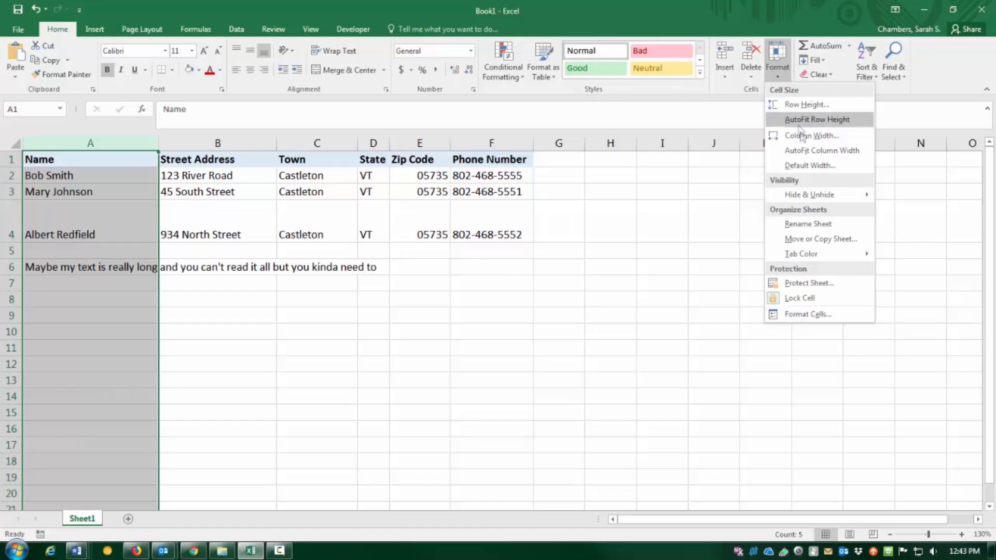
pyautogui.click(841, 151)
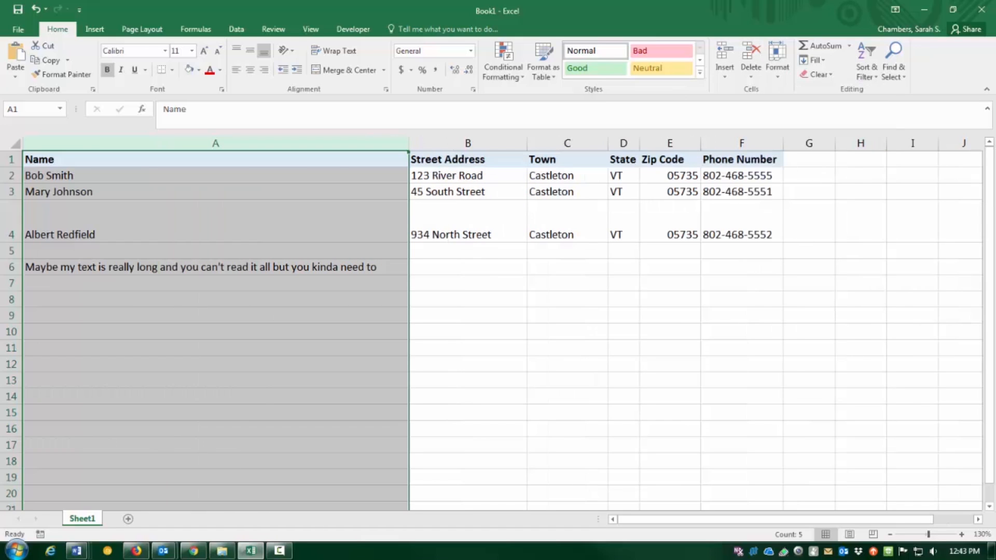
pyautogui.hotkey('alt', 'Tab')
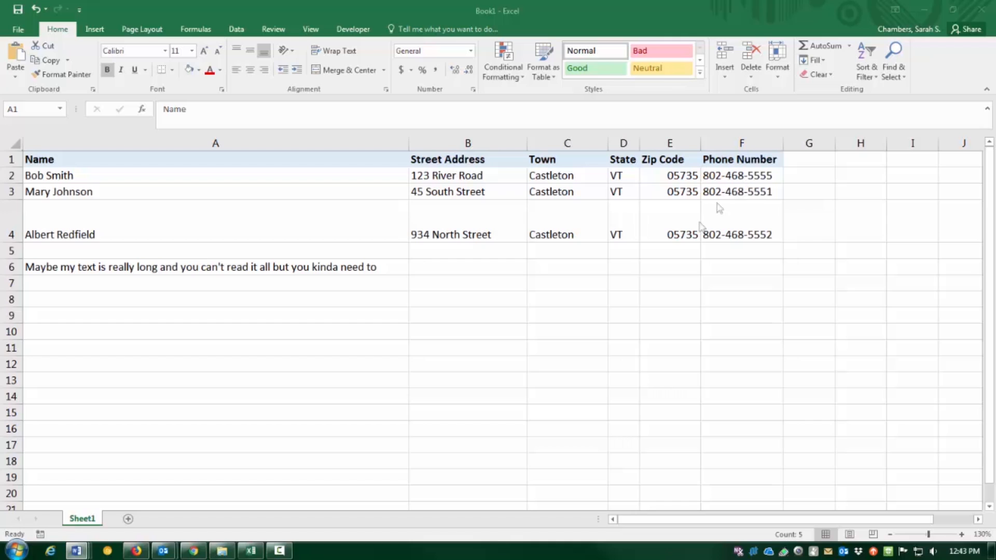
pyautogui.click(788, 79)
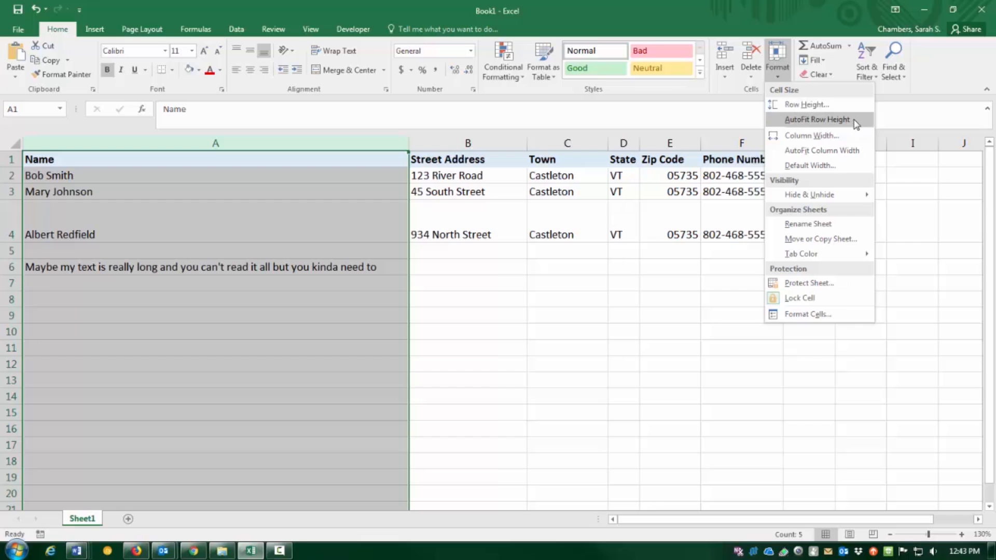
pyautogui.click(818, 119)
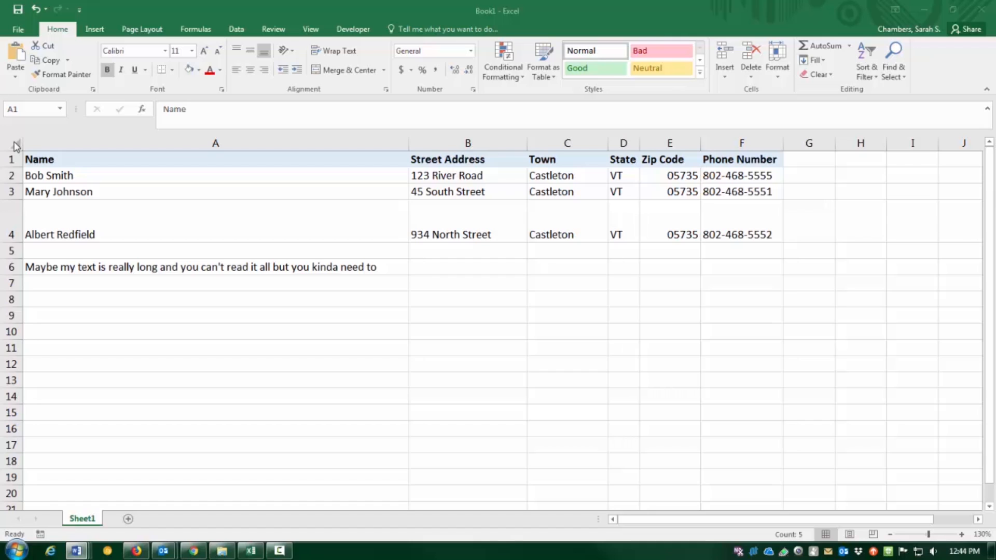
pyautogui.hotkey('ctrl', 'space')
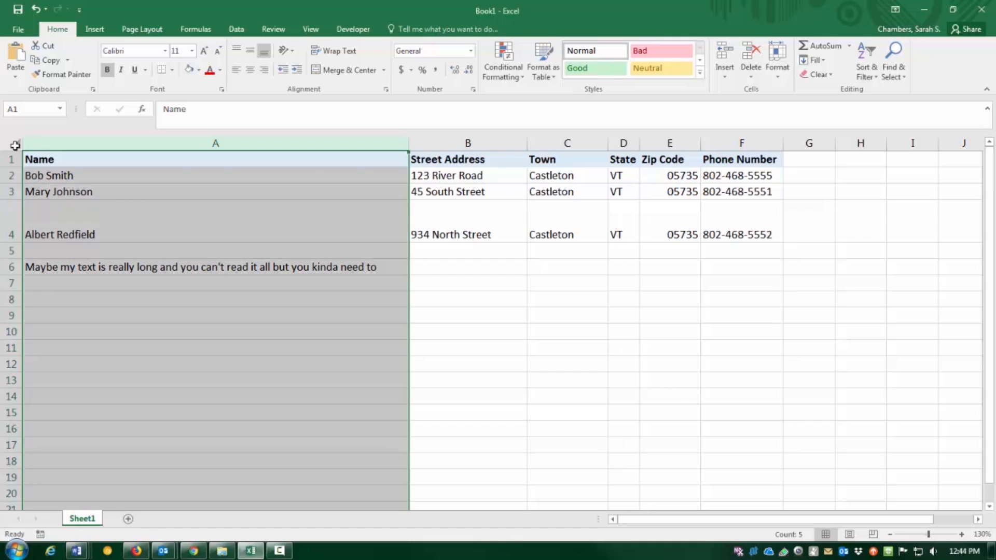
# - Resize all columns of the sheet together to one uniform width, just wide enough for the street addresses
pyautogui.click(15, 145)
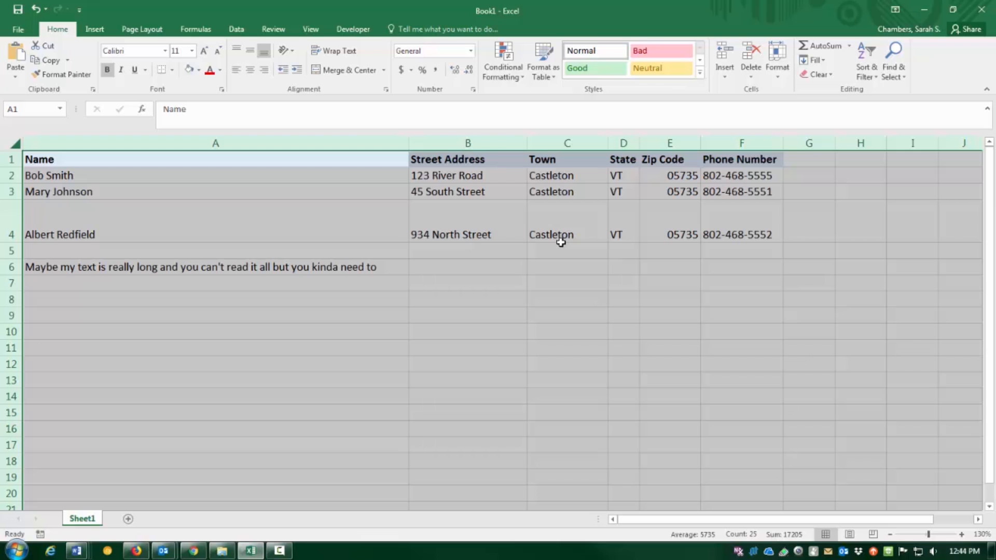
pyautogui.moveTo(527, 146); pyautogui.dragTo(511, 148)
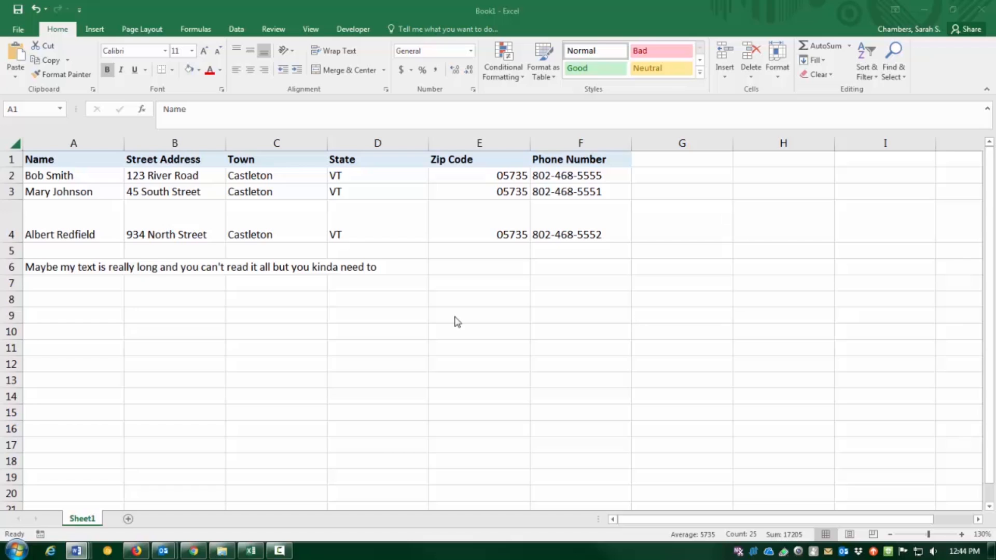
pyautogui.hotkey('ctrl', 'a')
# - Apply Wrap Text to column A so the long sentence in A6 breaks across several lines
pyautogui.click(60, 142)
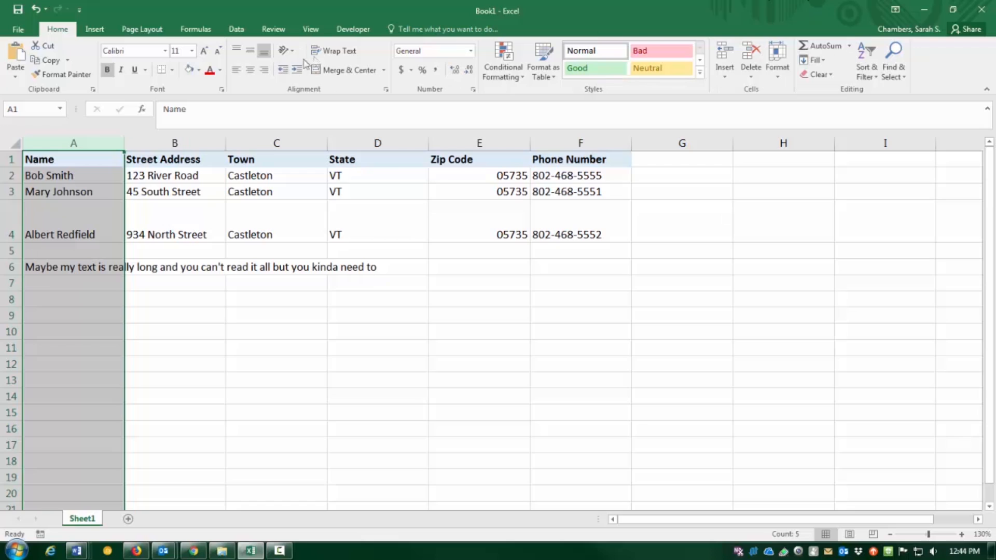
pyautogui.click(338, 52)
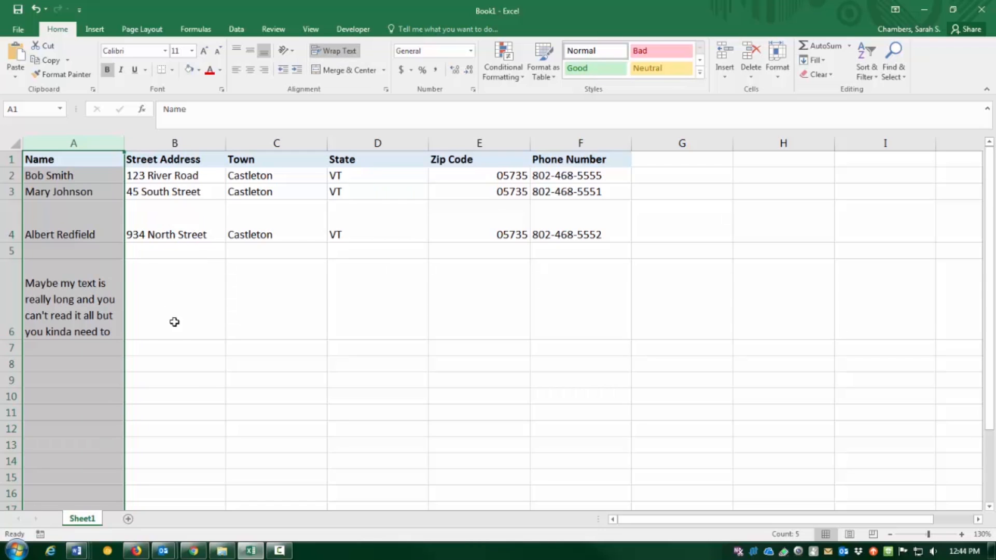
pyautogui.click(203, 410)
pyautogui.scroll(-1, 83, 384)
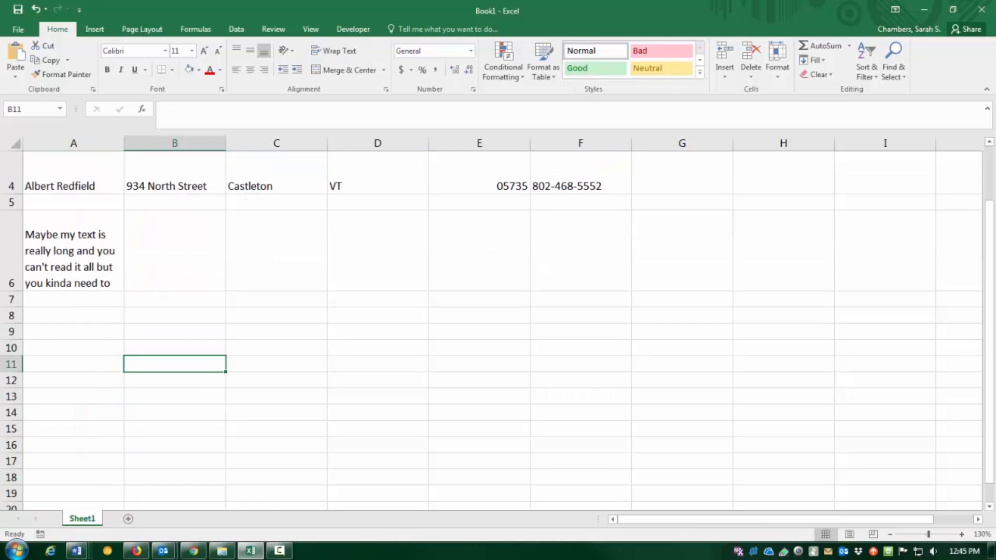
pyautogui.hotkey('alt', 'Tab')
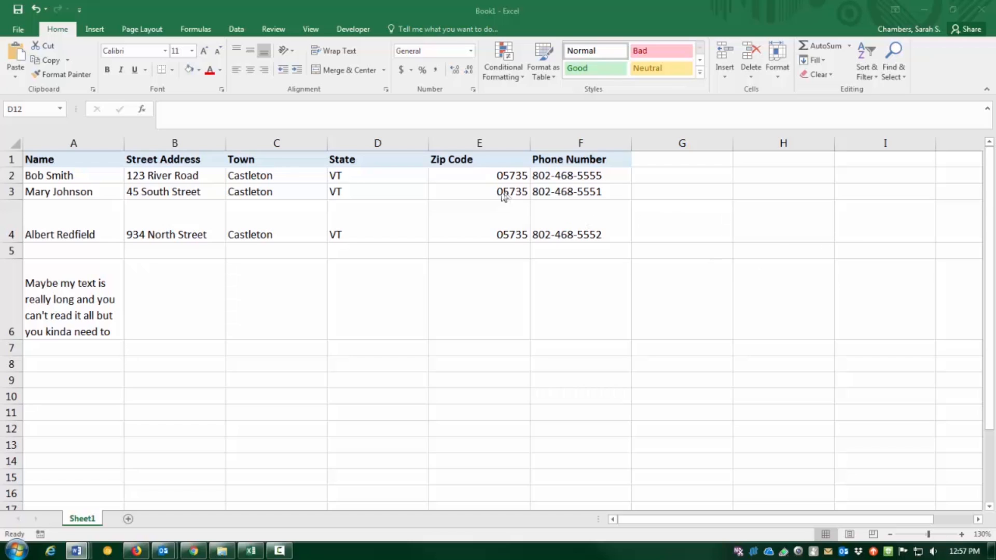
# - Enter "text" in cell G2
pyautogui.click(687, 144)
pyautogui.click(676, 173)
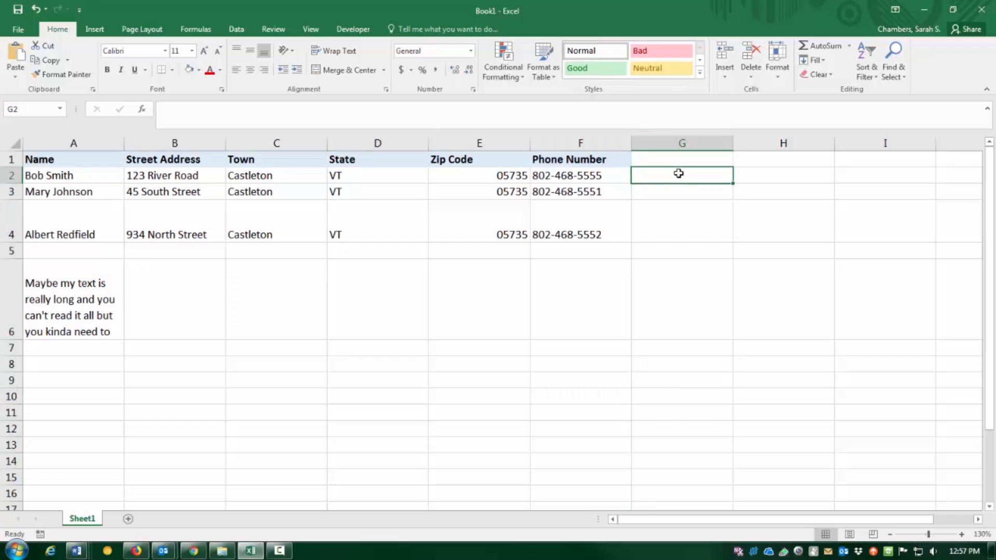
pyautogui.write('text')
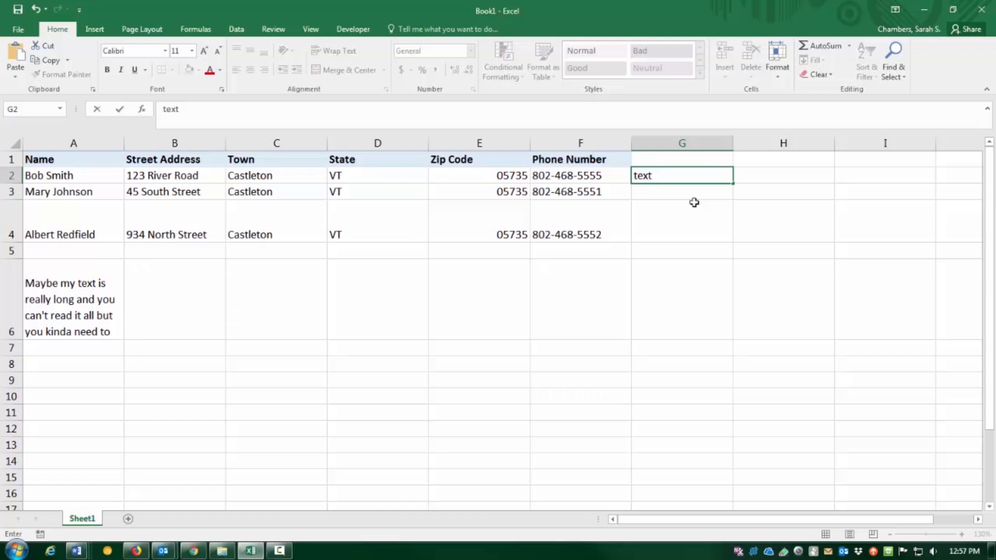
# - Insert a new blank column before column G, the one containing "text"
pyautogui.click(669, 146)
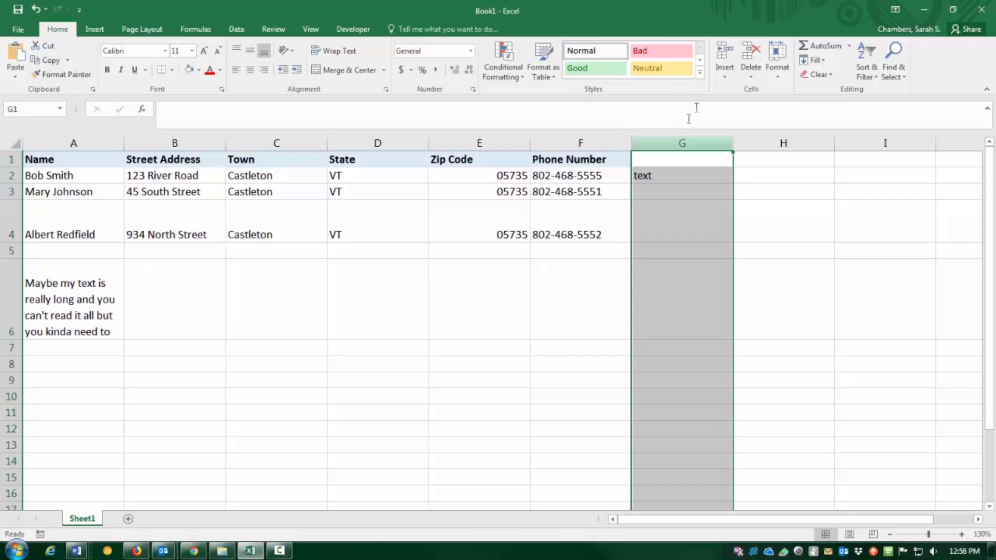
pyautogui.click(724, 72)
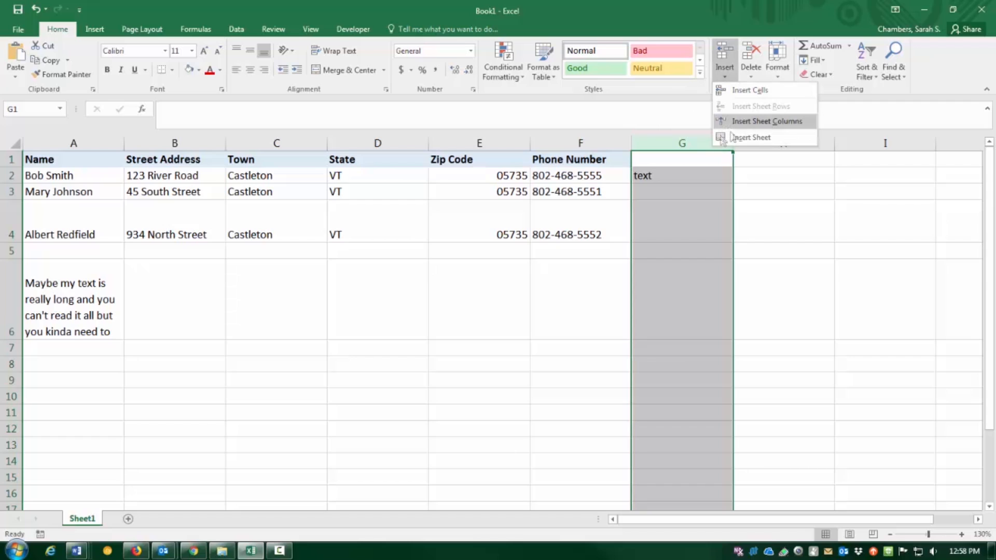
pyautogui.rightClick(685, 144)
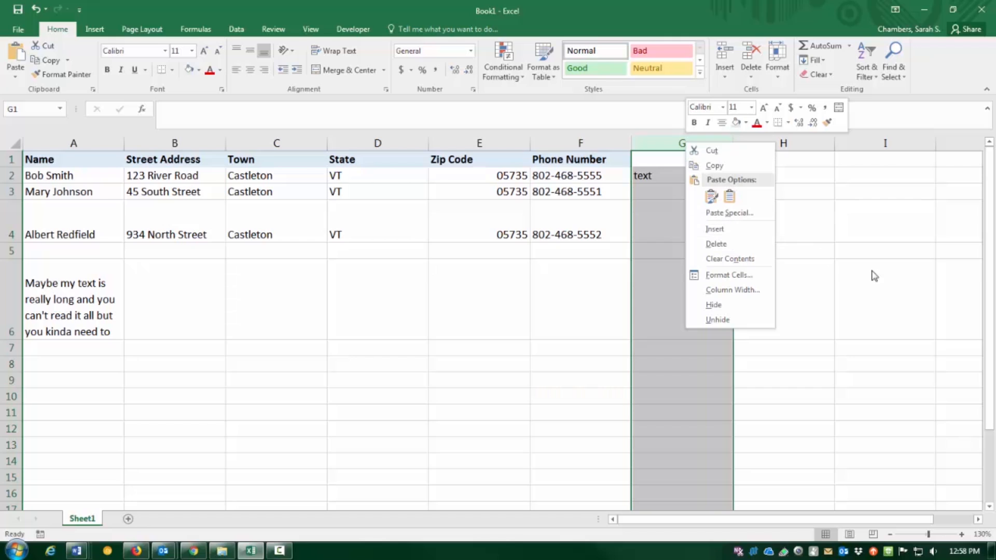
pyautogui.press('Escape')
pyautogui.rightClick(657, 147)
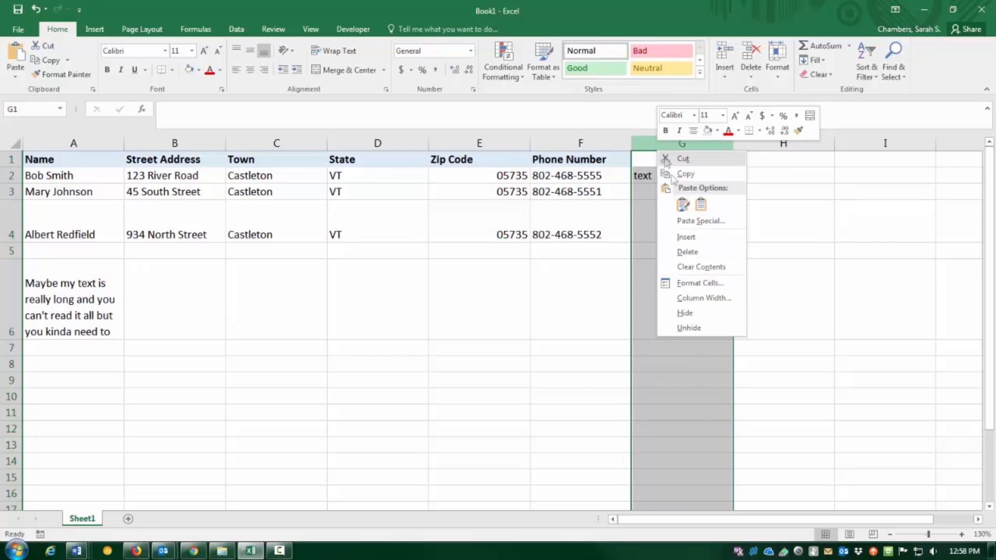
pyautogui.click(692, 235)
pyautogui.click(893, 343)
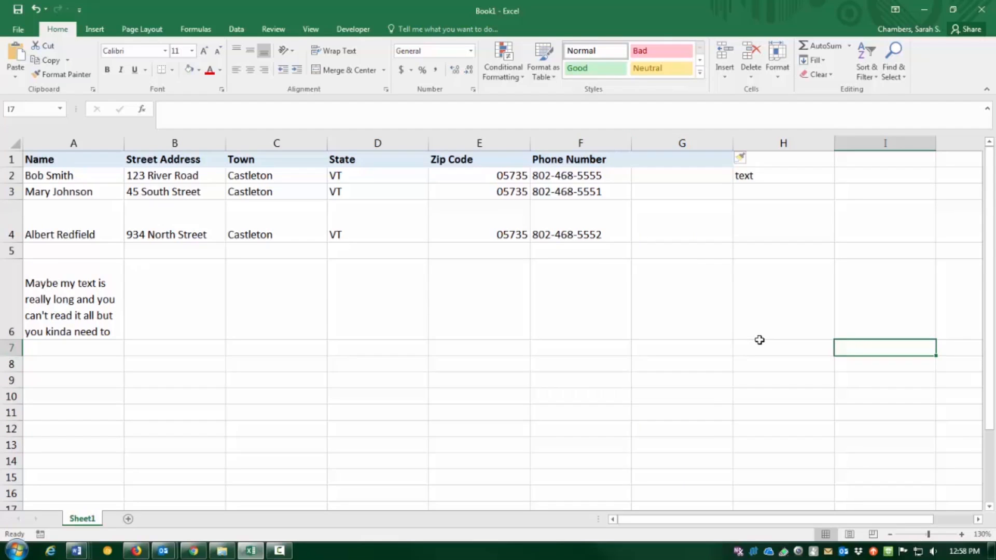
# - Insert three blank rows above the long-text row 6, and undo these insertions
pyautogui.click(7, 297)
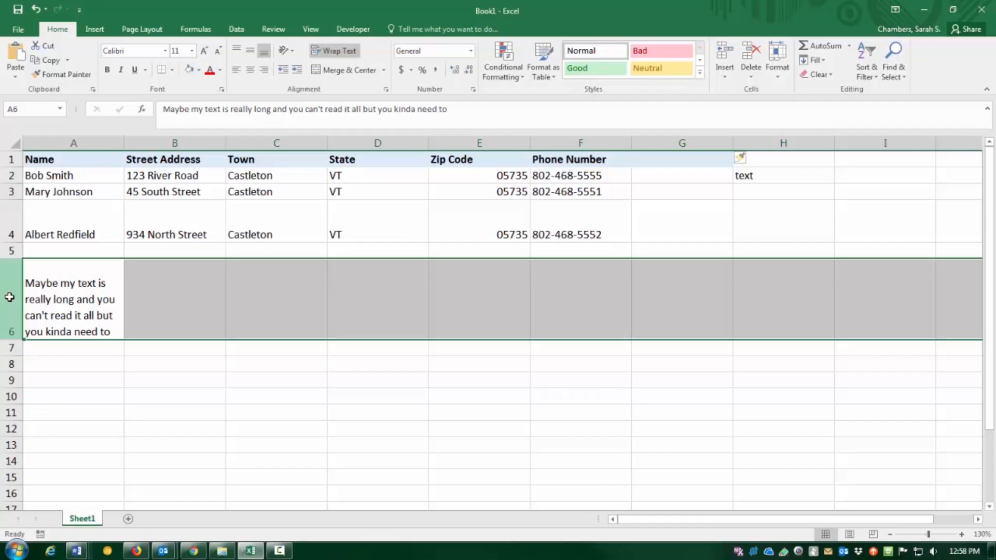
pyautogui.click(726, 63)
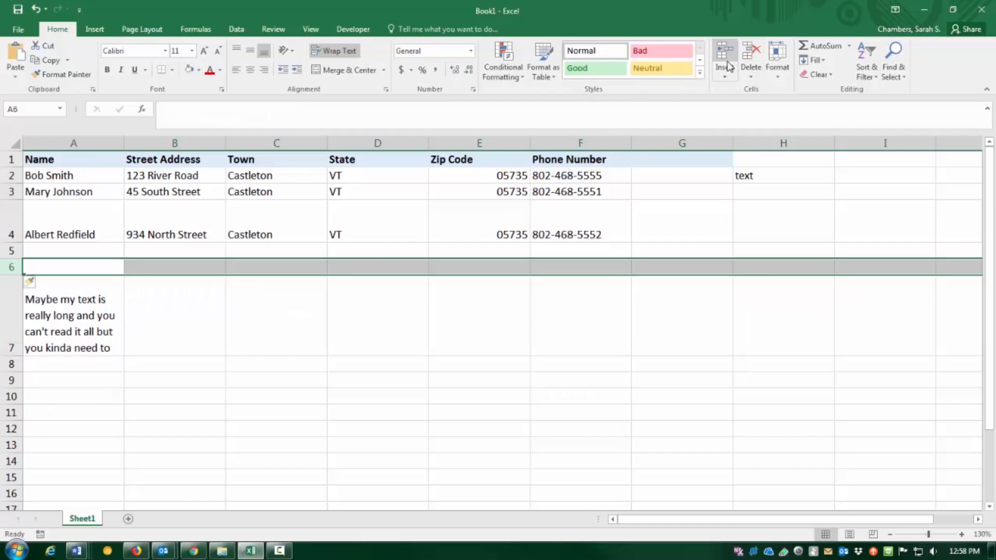
pyautogui.click(728, 65)
pyautogui.click(725, 75)
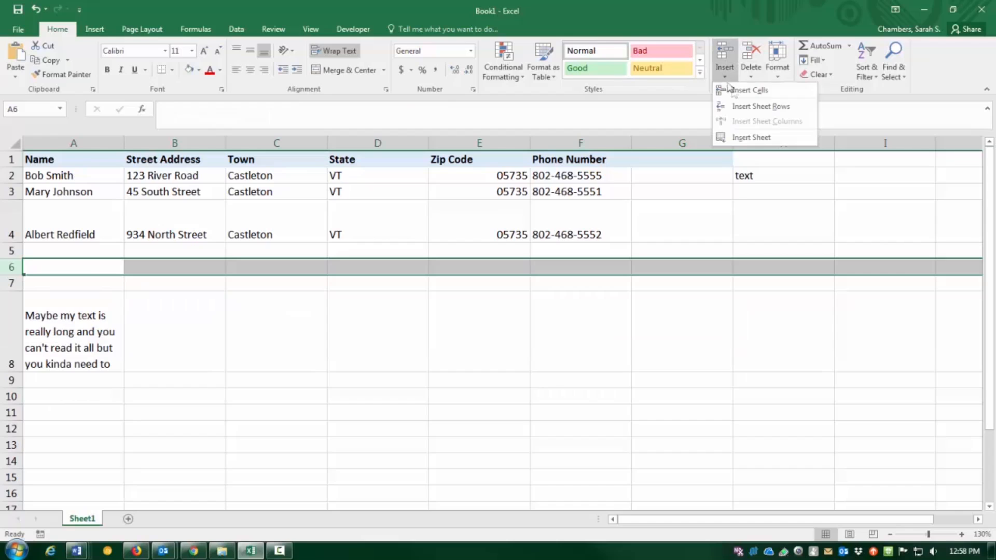
pyautogui.click(758, 106)
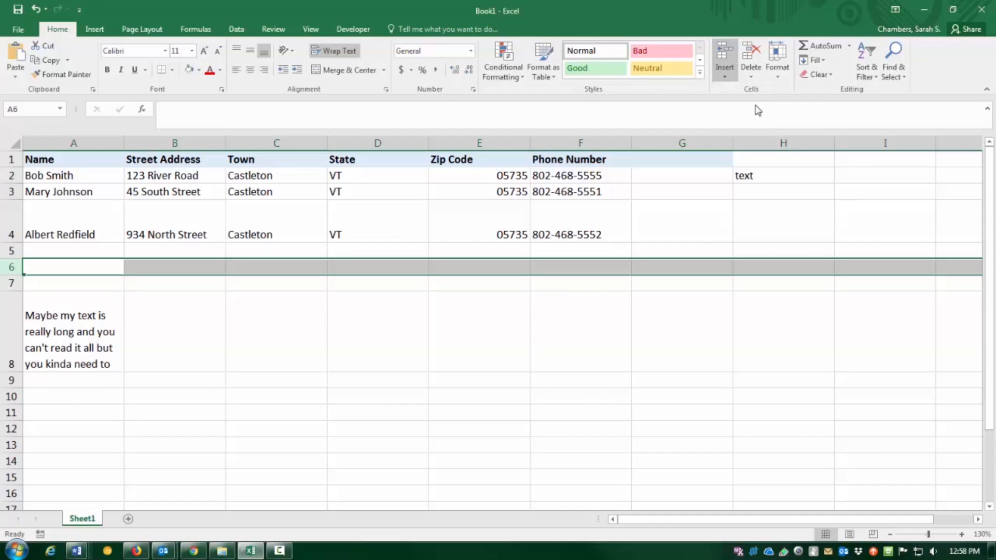
pyautogui.click(35, 9)
pyautogui.click(34, 9)
pyautogui.click(34, 9)
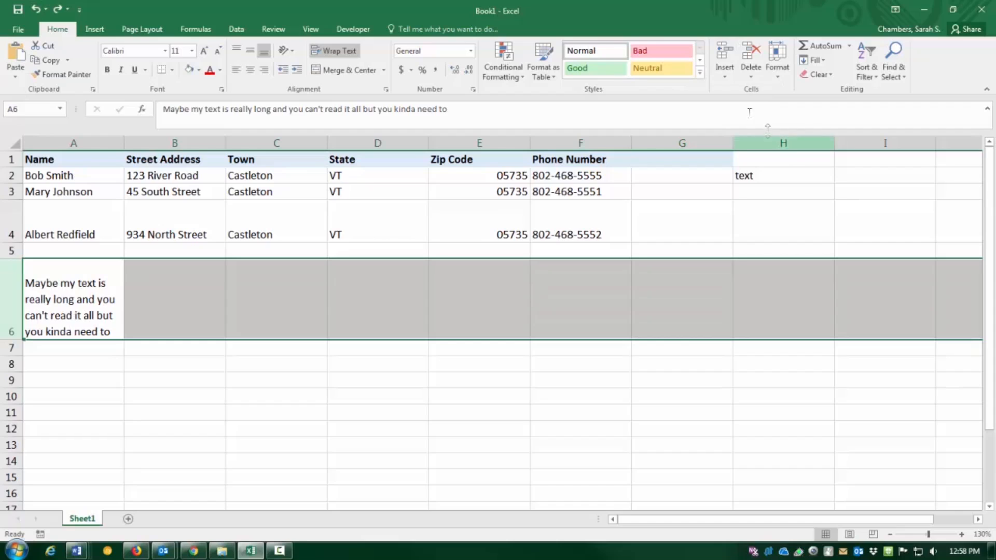
# - Insert a single blank sheet row above row 6, and undo that insertion
pyautogui.click(725, 75)
pyautogui.click(752, 106)
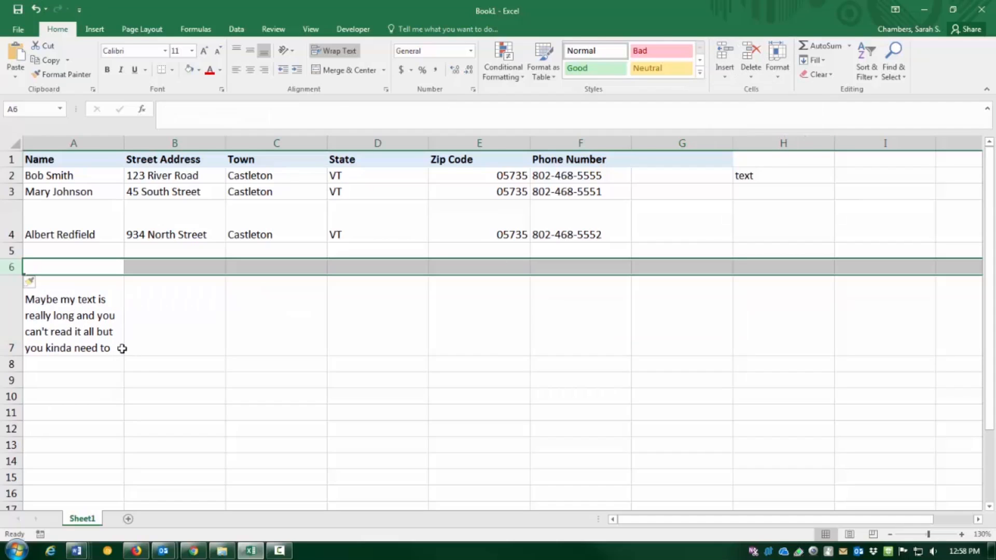
pyautogui.click(34, 9)
# - Insert one blank row directly above the row with the long wrapped text
pyautogui.rightClick(9, 301)
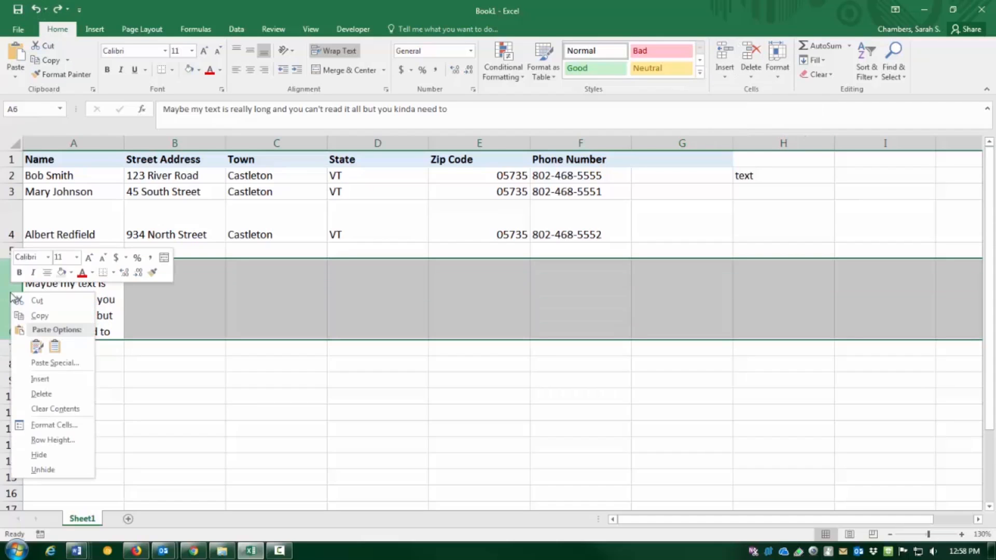
pyautogui.click(40, 379)
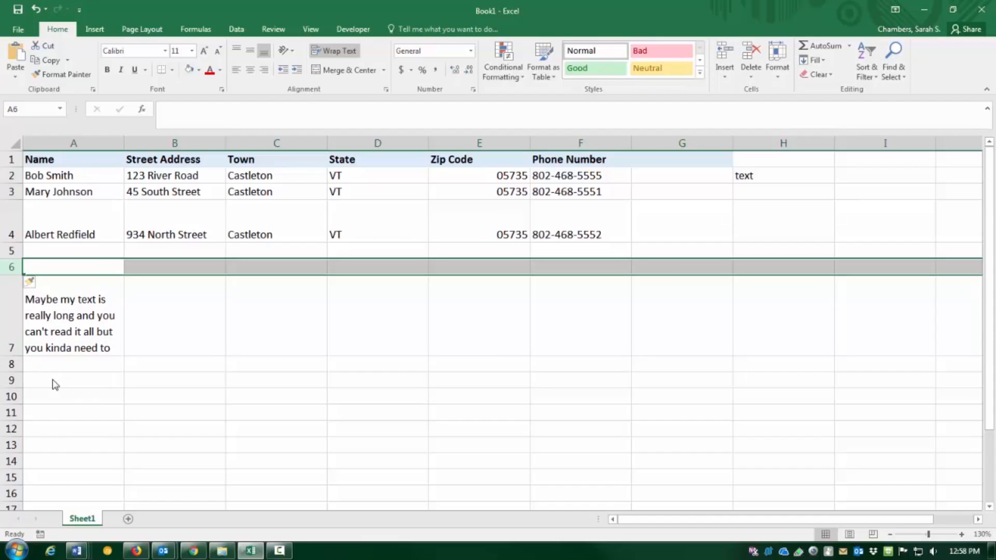
pyautogui.click(229, 383)
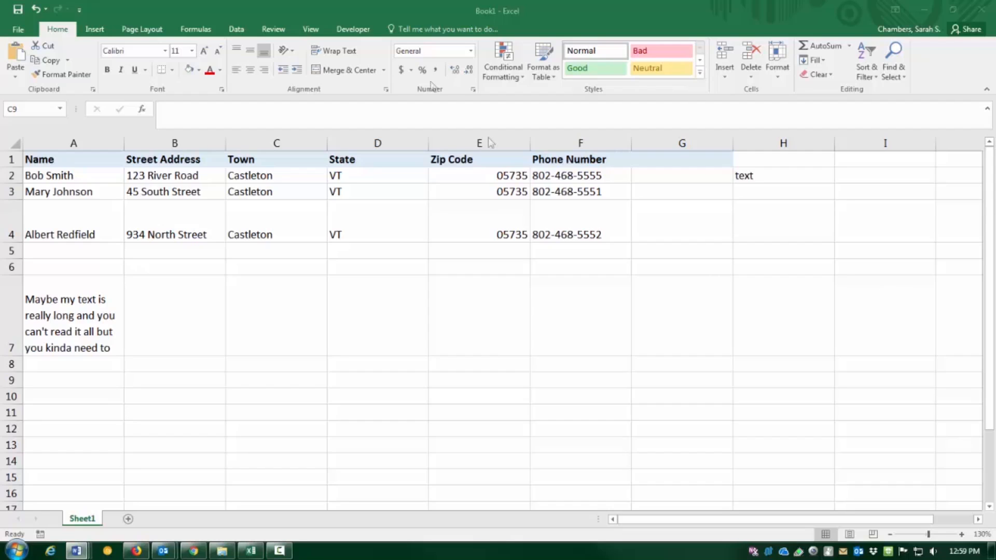
# - Mark the Phone Number column for cutting, and undo the insertions of the blank row above the long text and blank column before "text"
pyautogui.click(573, 146)
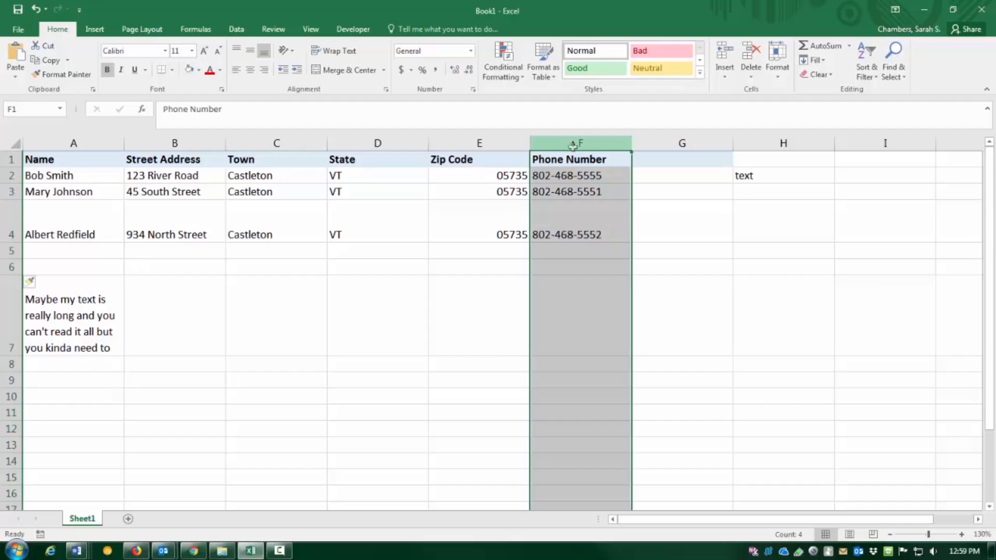
pyautogui.click(47, 47)
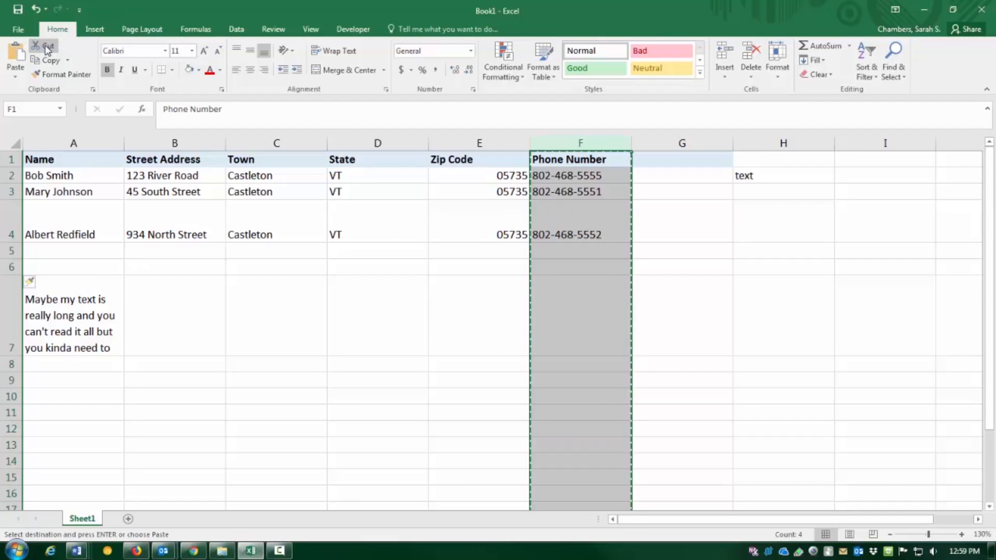
pyautogui.click(34, 10)
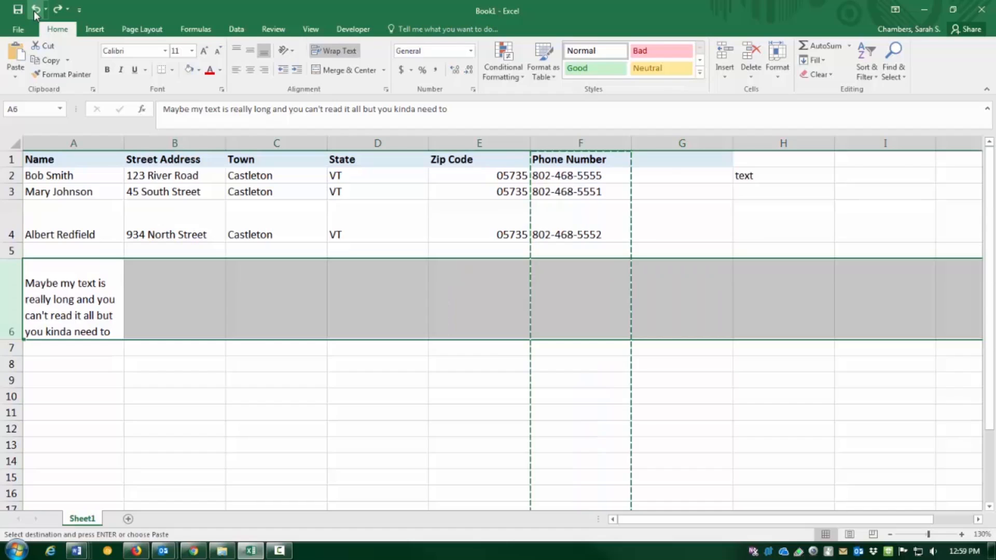
pyautogui.click(34, 11)
pyautogui.doubleClick(980, 365)
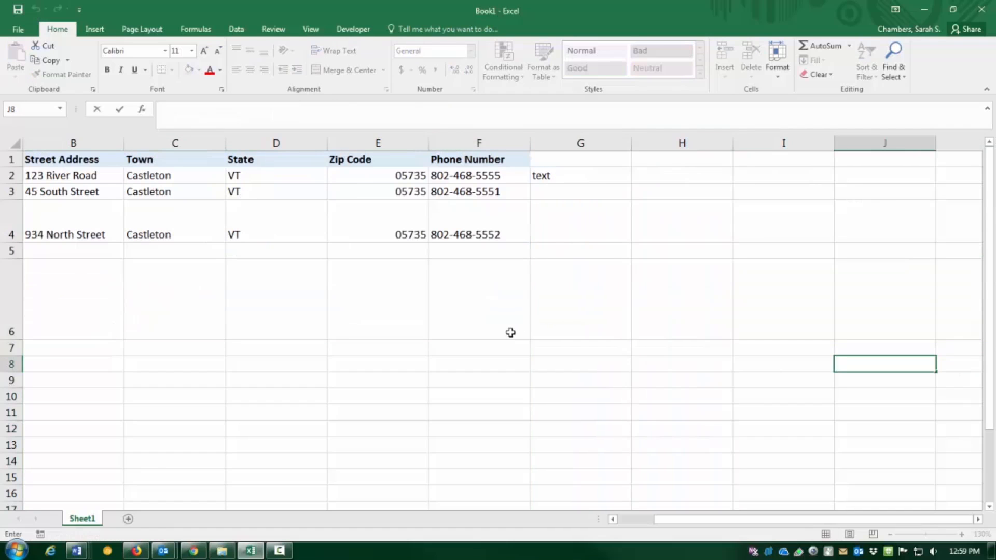
# - Delete the whole Phone Number column and undo the deletion, doing this twice
pyautogui.click(497, 140)
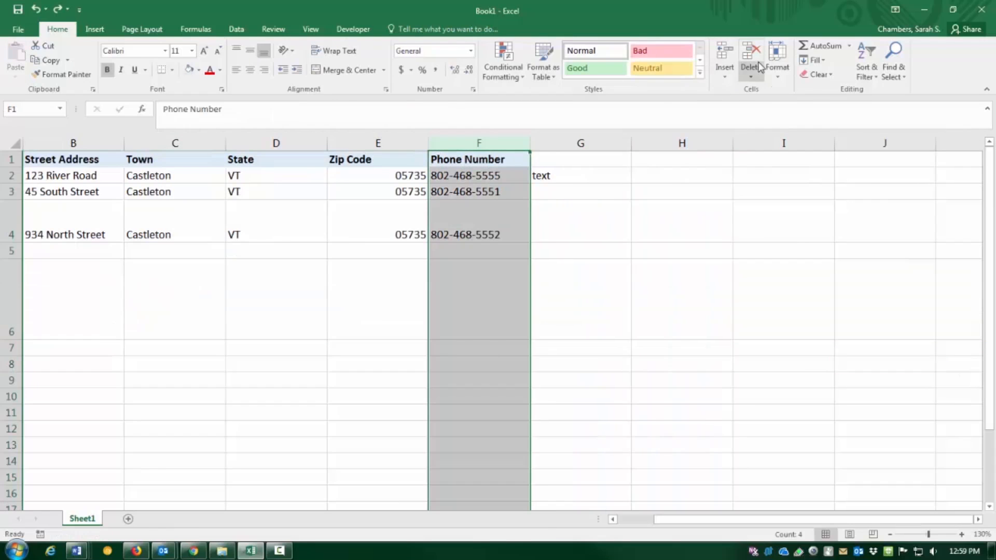
pyautogui.click(756, 67)
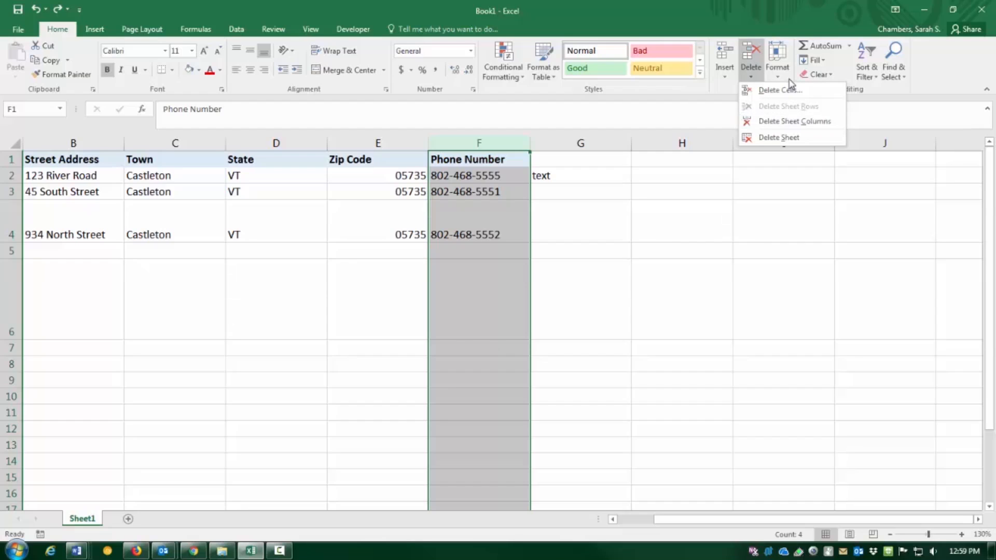
pyautogui.click(757, 55)
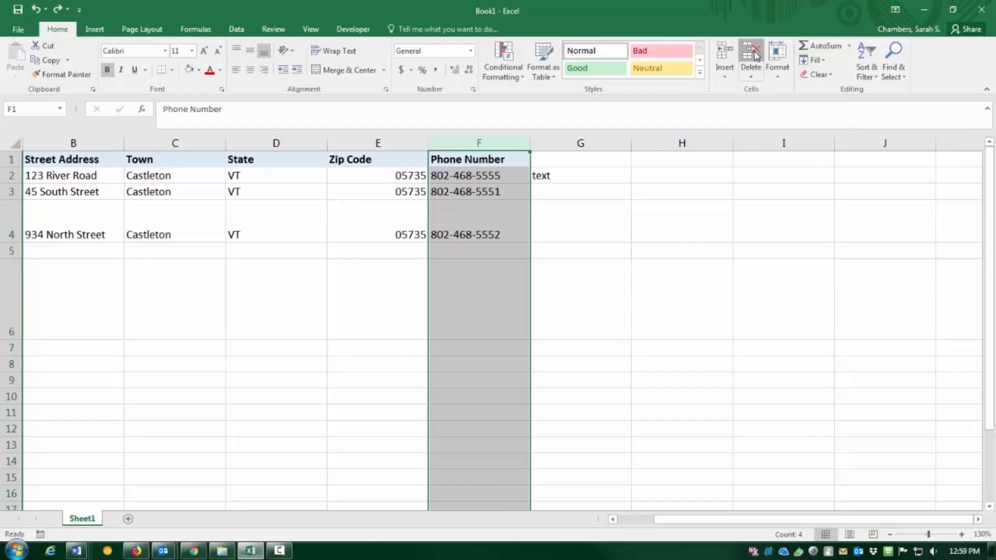
pyautogui.click(35, 9)
pyautogui.rightClick(457, 137)
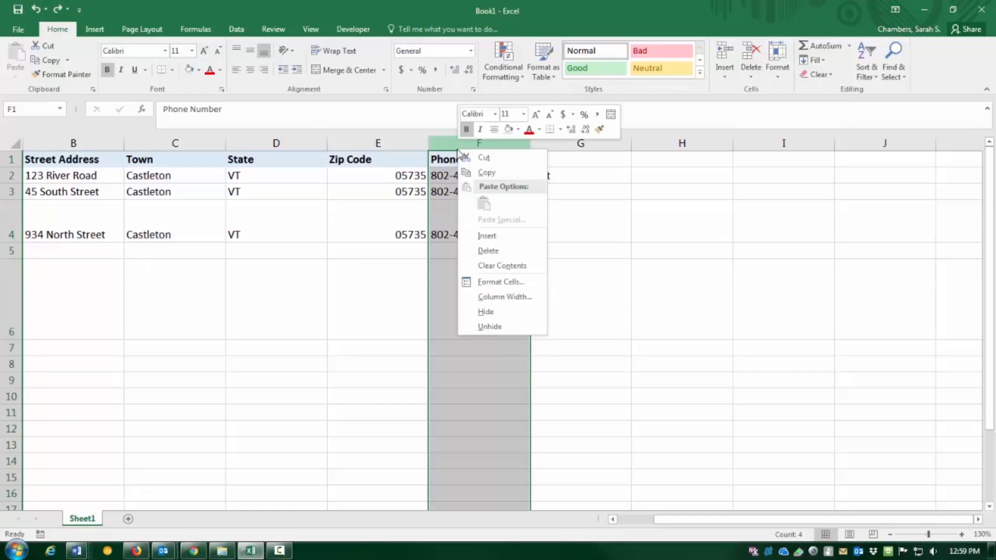
pyautogui.click(485, 248)
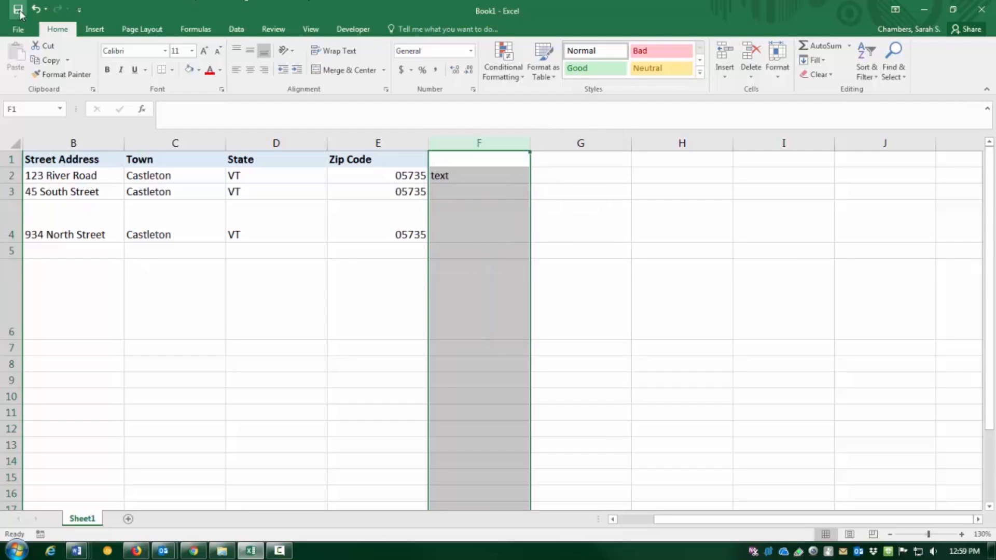
pyautogui.click(35, 9)
pyautogui.hscroll(-1, 743, 528)
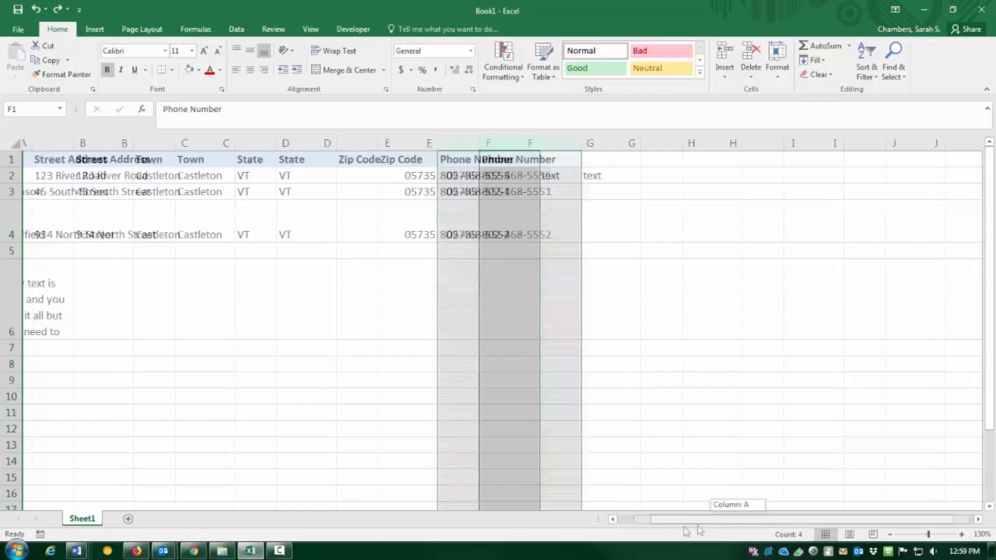
pyautogui.click(298, 321)
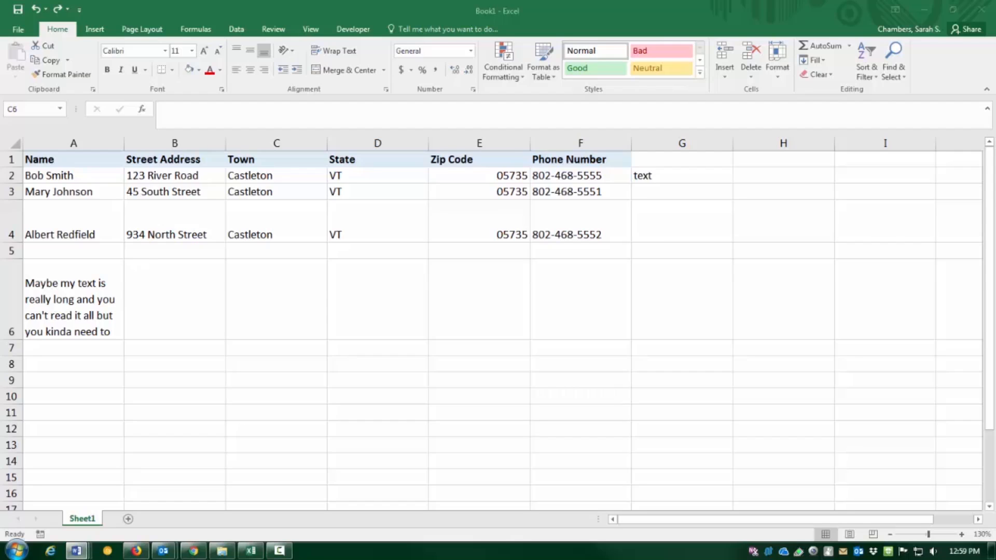
# - Mark the Town column for cutting, and undo the entry of "text" in cell G2
pyautogui.click(292, 140)
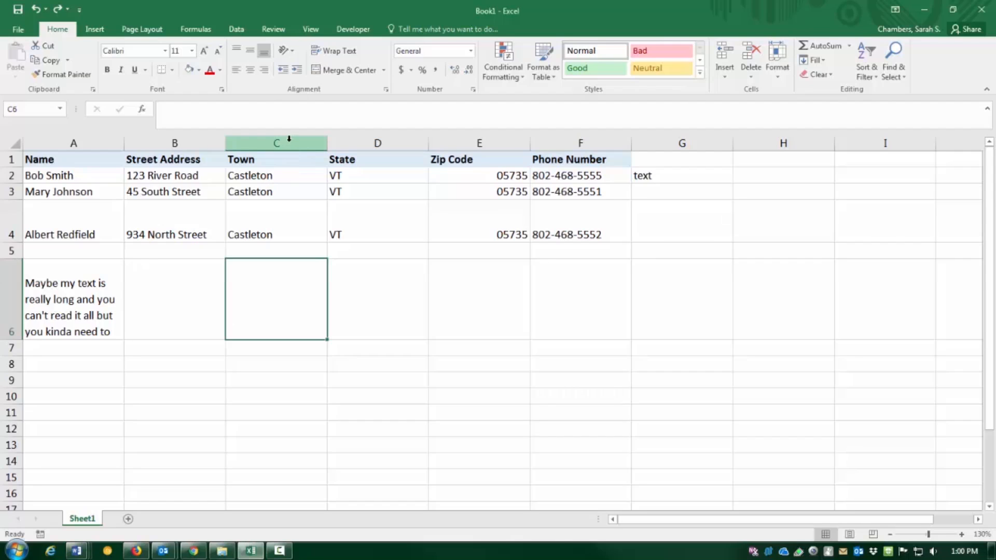
pyautogui.click(287, 141)
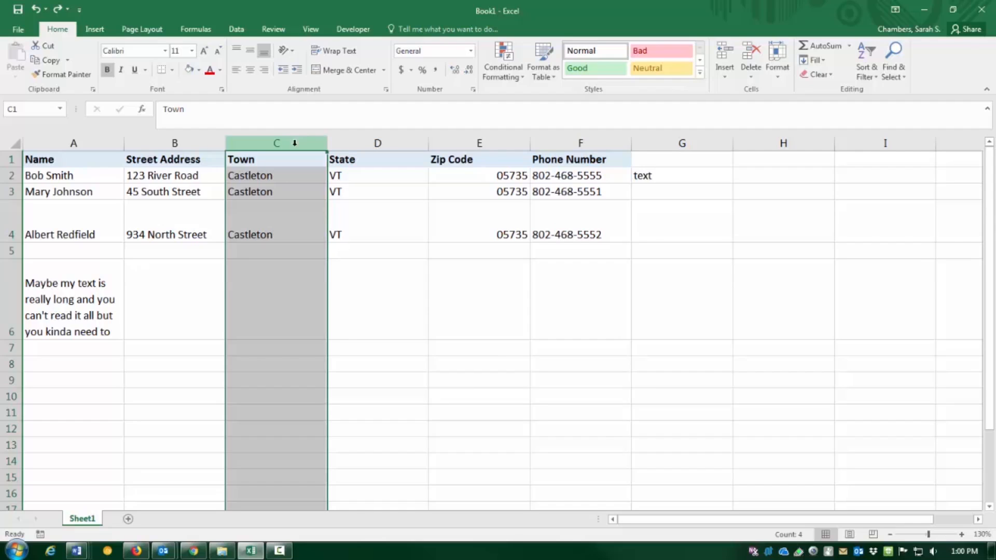
pyautogui.click(45, 49)
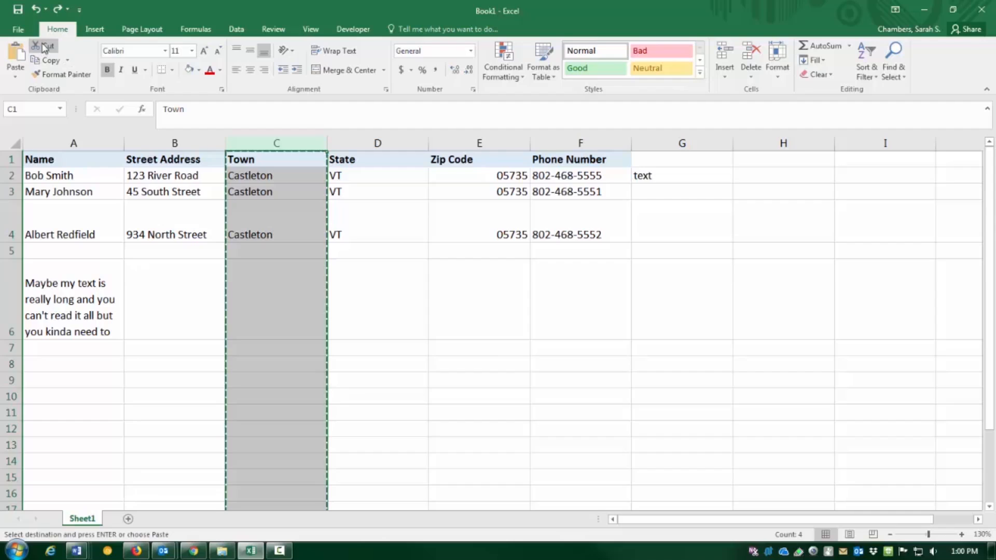
pyautogui.click(35, 9)
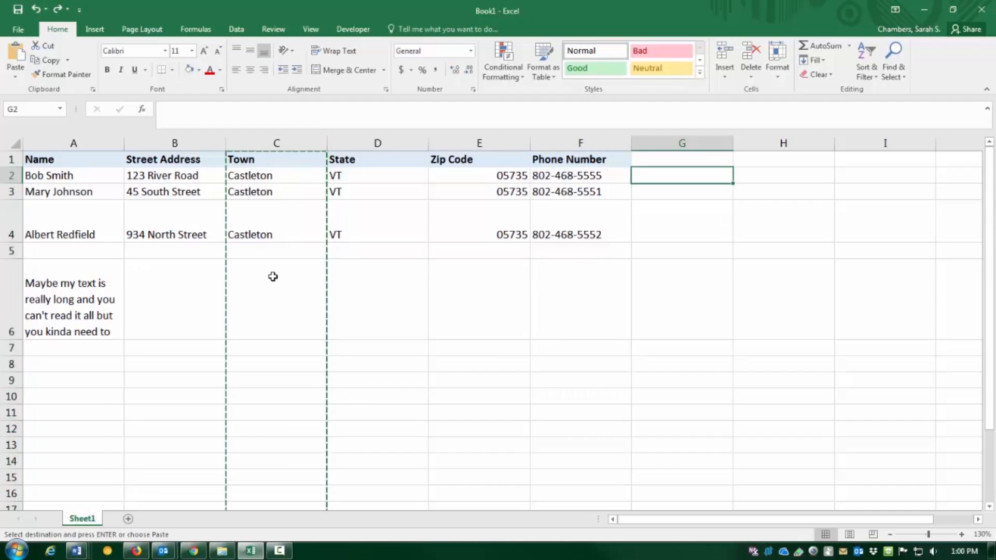
# - Undo the text wrapping of the long text in cell A6
pyautogui.click(266, 142)
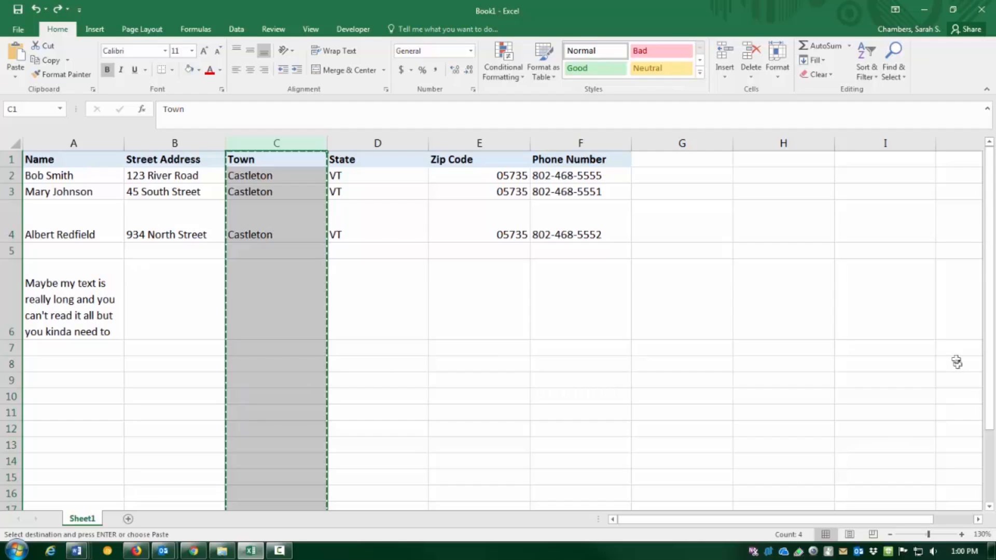
pyautogui.click(39, 10)
pyautogui.click(392, 296)
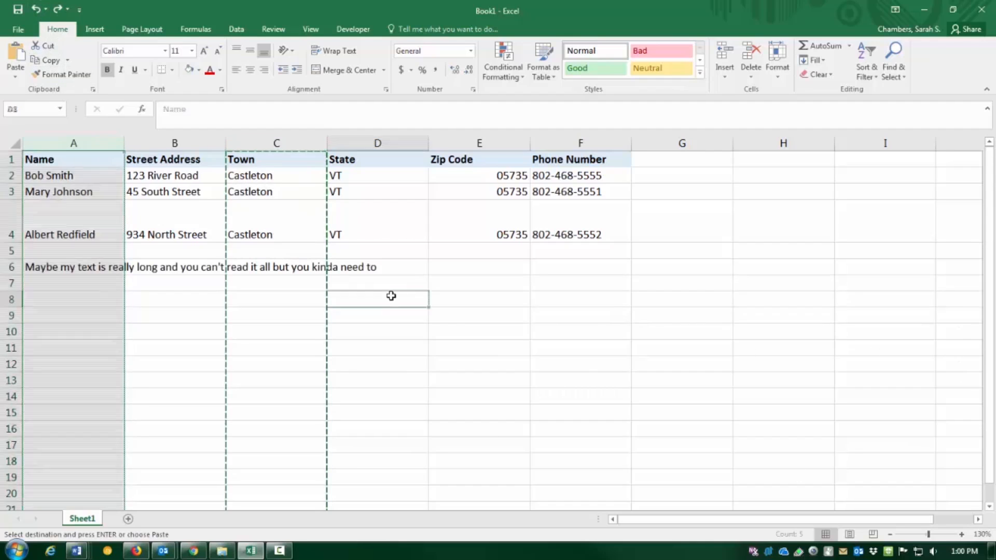
pyautogui.doubleClick(392, 265)
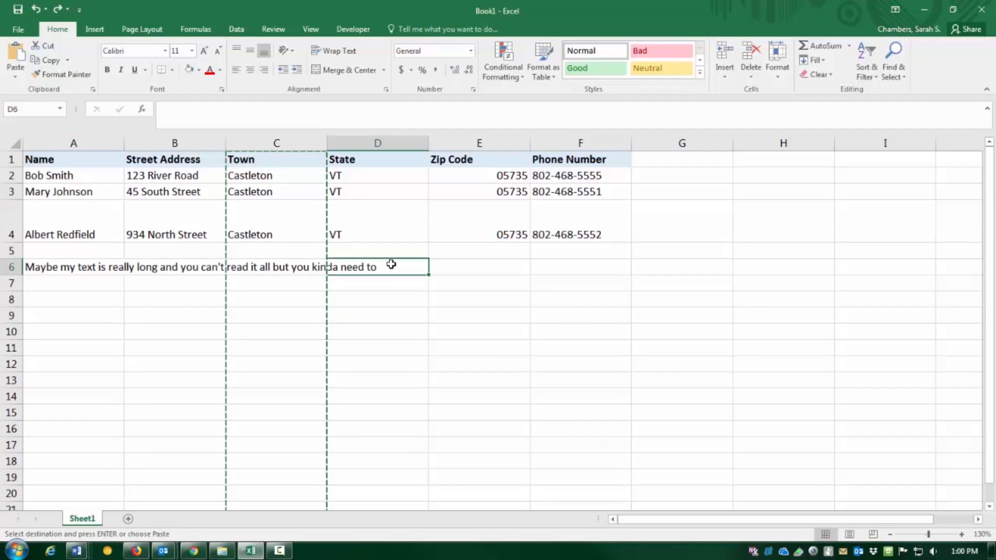
# - Cut the entire Town column
pyautogui.click(289, 161)
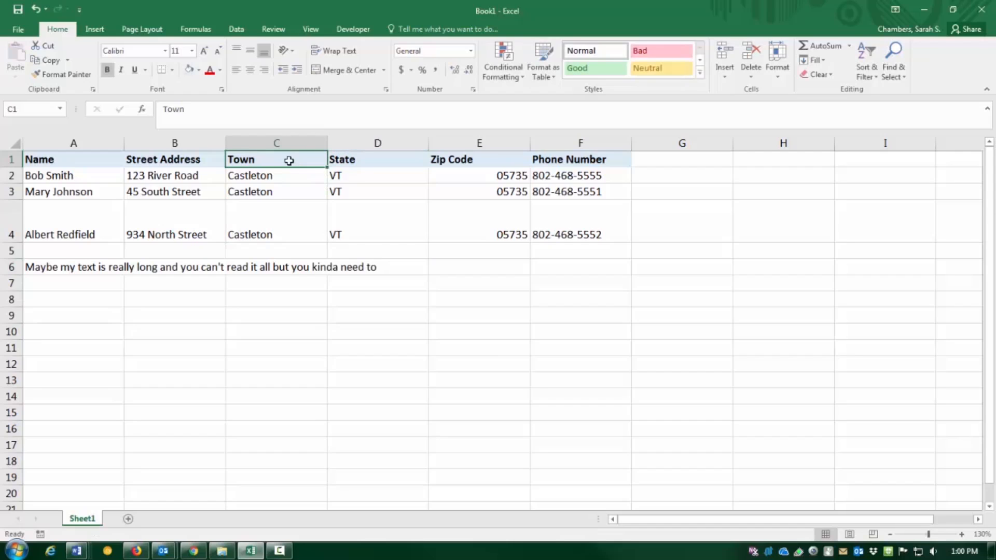
pyautogui.rightClick(289, 159)
pyautogui.press('Escape')
pyautogui.click(285, 146)
pyautogui.rightClick(286, 147)
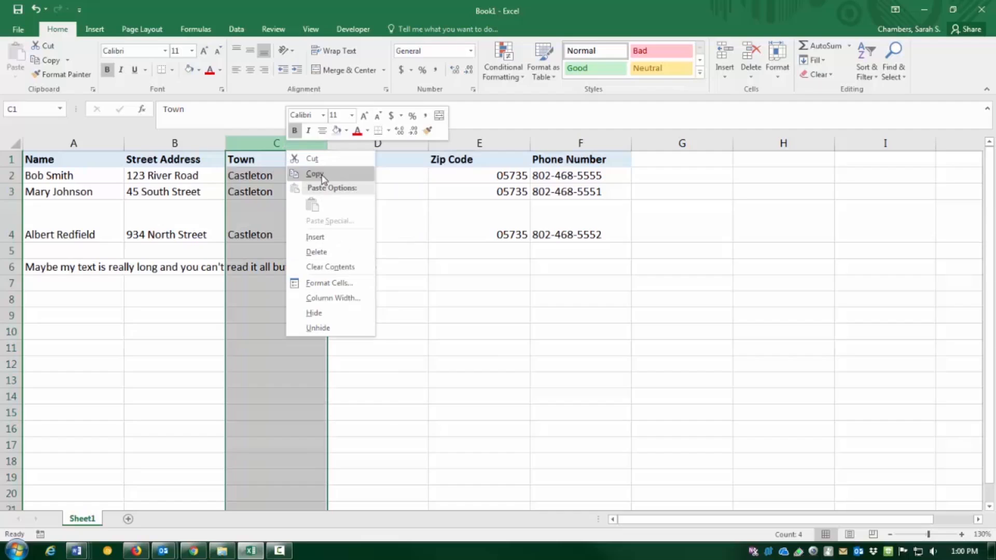
pyautogui.click(315, 173)
pyautogui.hotkey('alt', 'Tab')
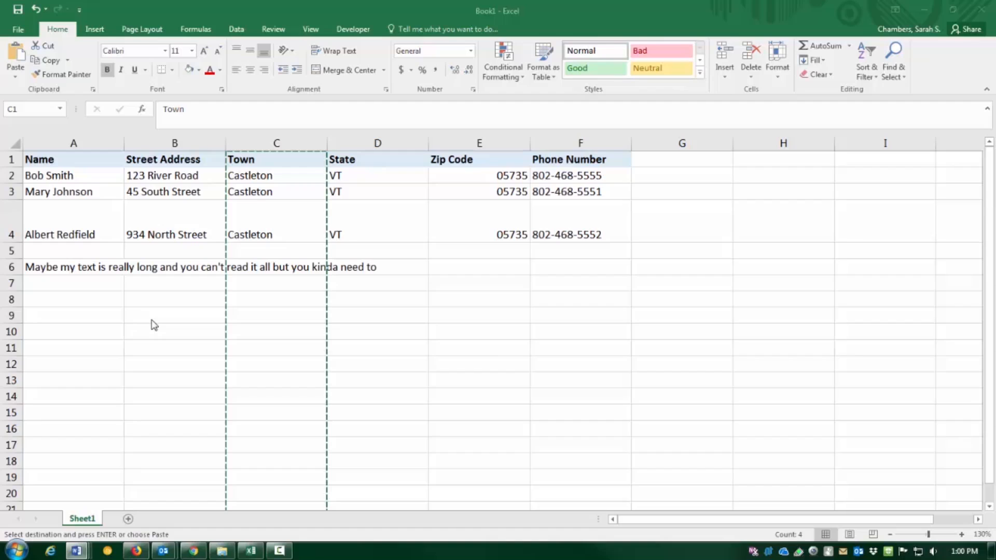
pyautogui.click(622, 415)
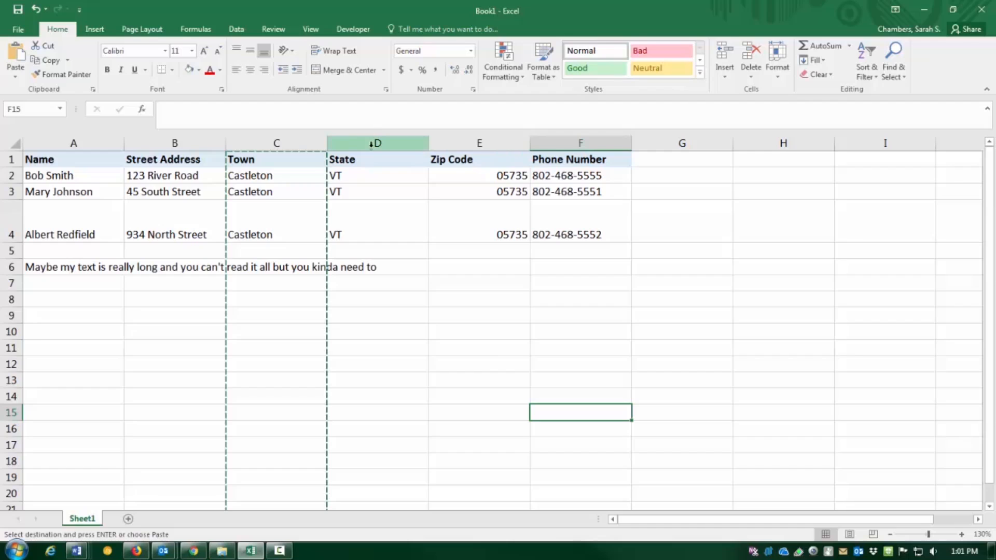
# - Insert the cut Town column before the Zip Code column, and undo that insertion
pyautogui.click(486, 143)
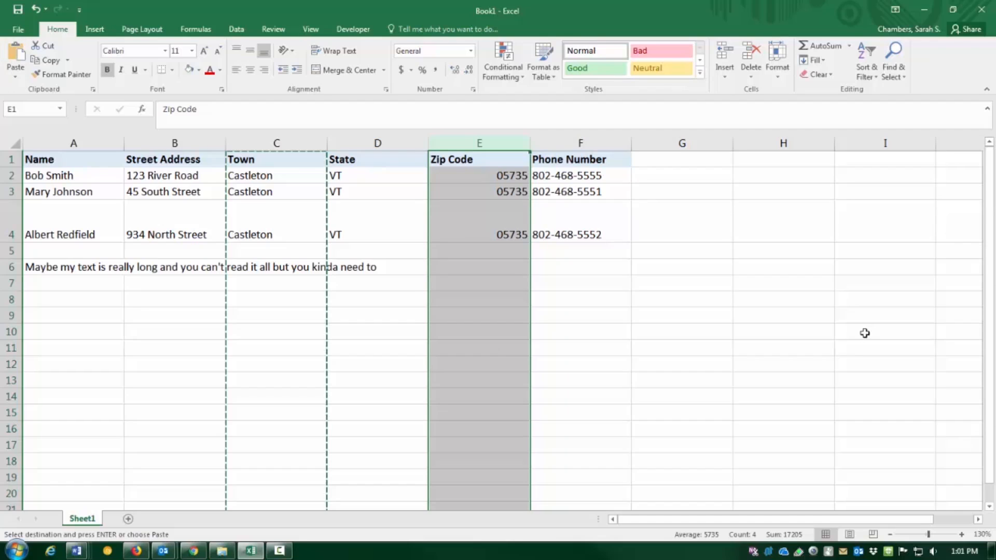
pyautogui.click(725, 78)
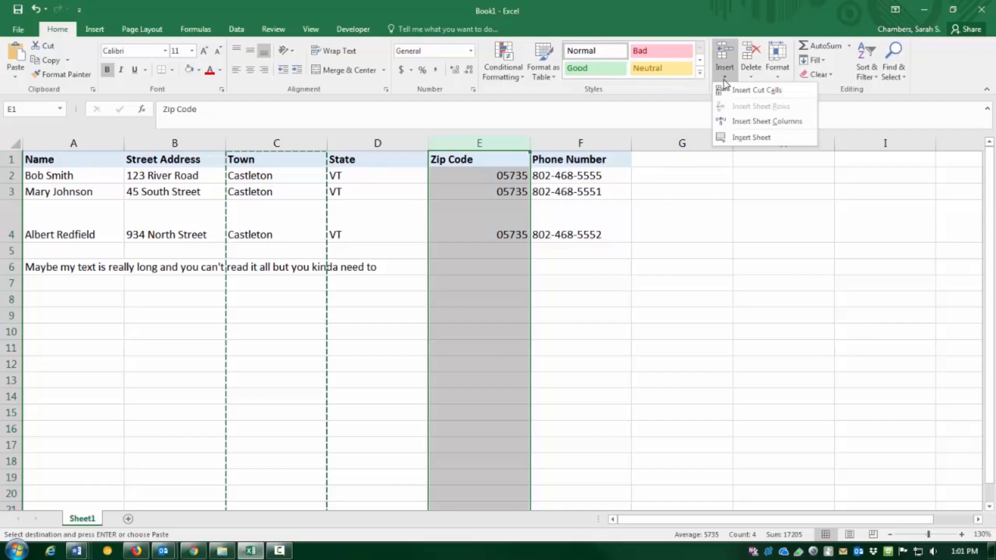
pyautogui.click(768, 90)
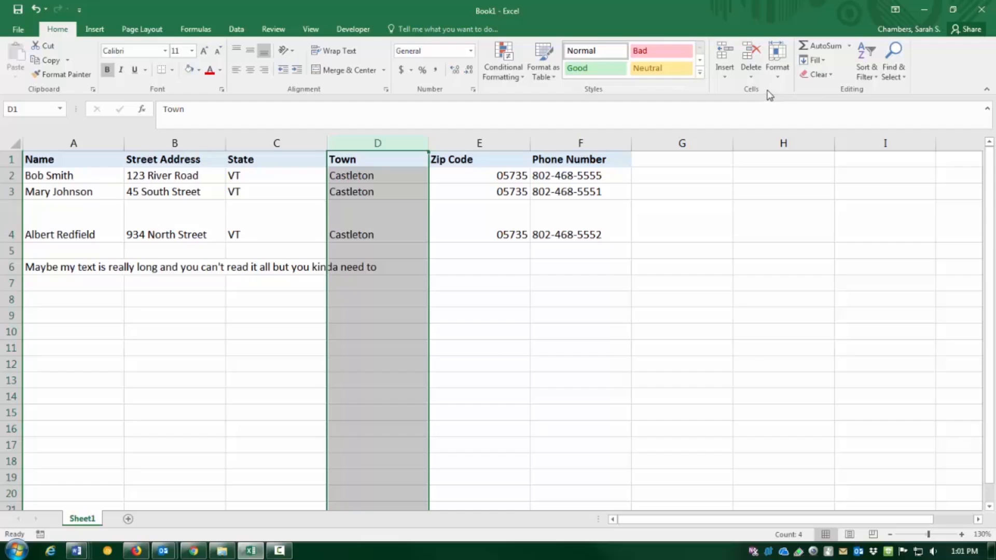
pyautogui.click(34, 8)
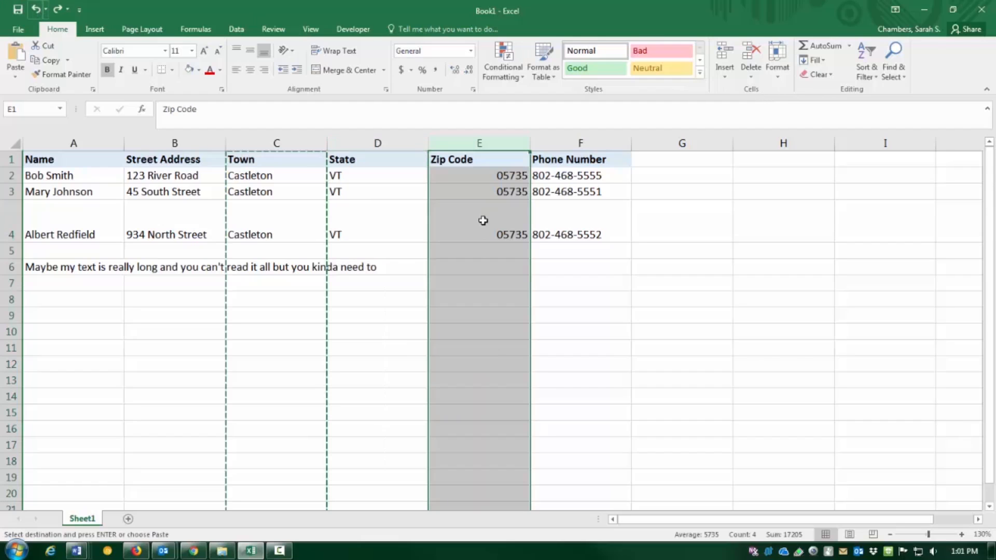
# - Insert the cut Town column between the State and Zip Code columns
pyautogui.rightClick(461, 144)
pyautogui.click(508, 233)
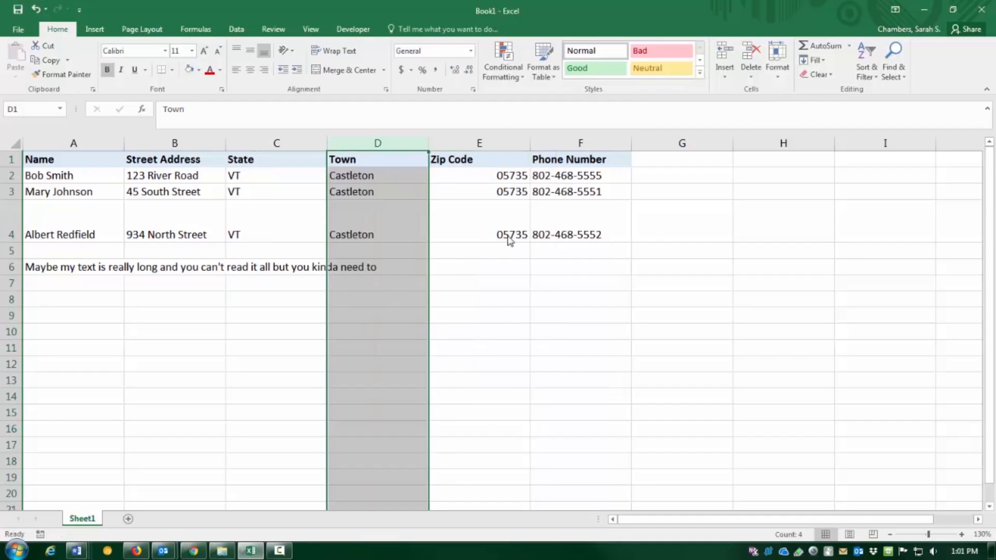
pyautogui.click(567, 410)
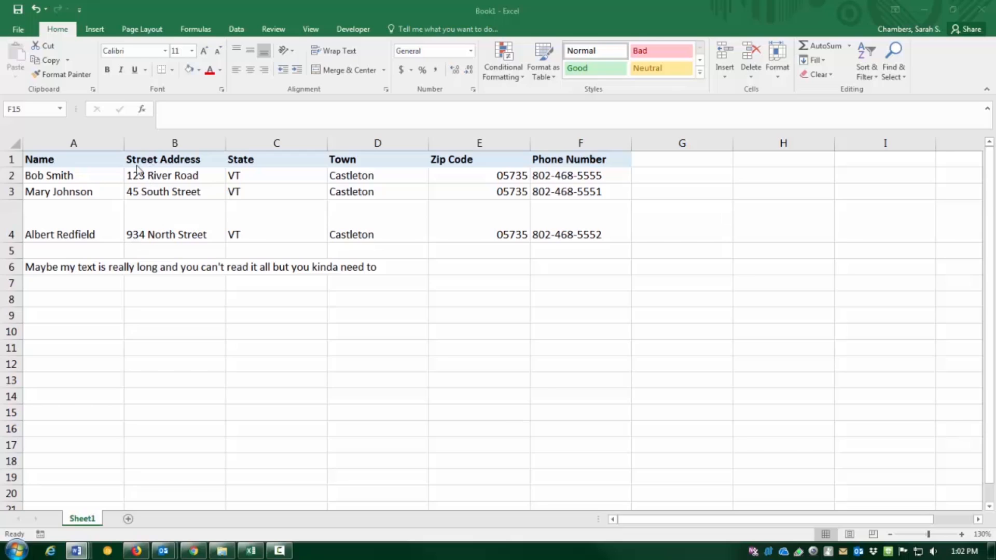
# - Hide columns B through E, from Street Address to Zip Code
pyautogui.moveTo(177, 142); pyautogui.dragTo(467, 140)
pyautogui.rightClick(423, 146)
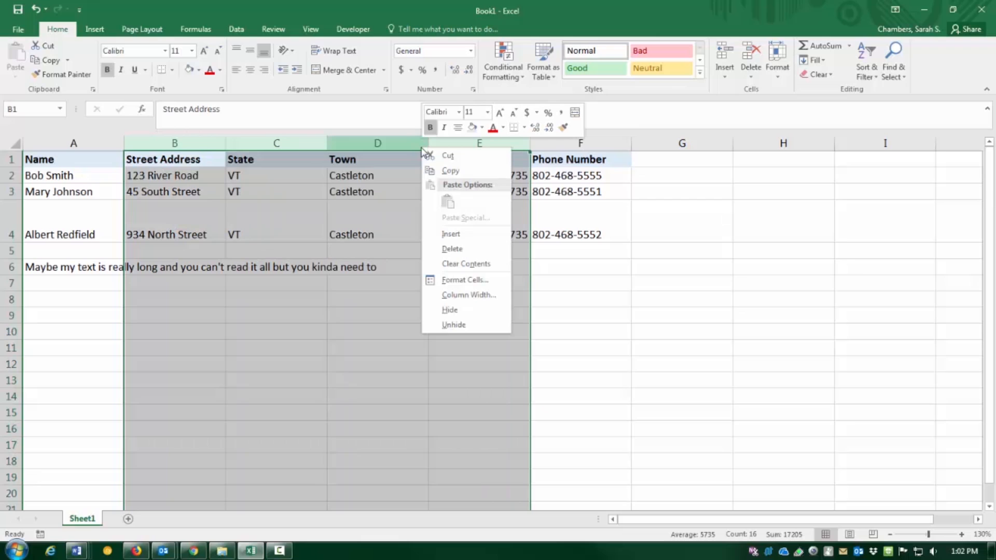
pyautogui.click(450, 310)
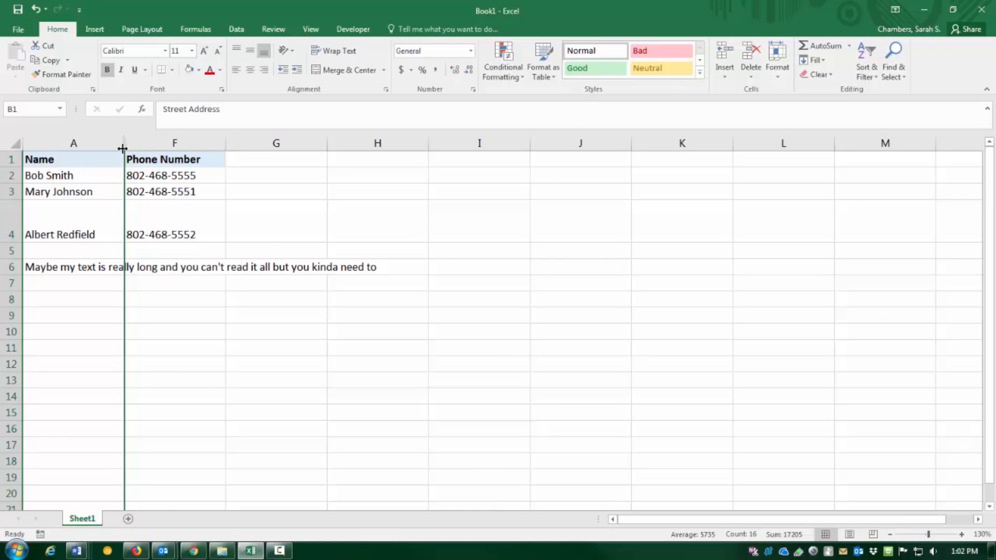
pyautogui.click(190, 368)
pyautogui.hotkey('alt', 'Tab')
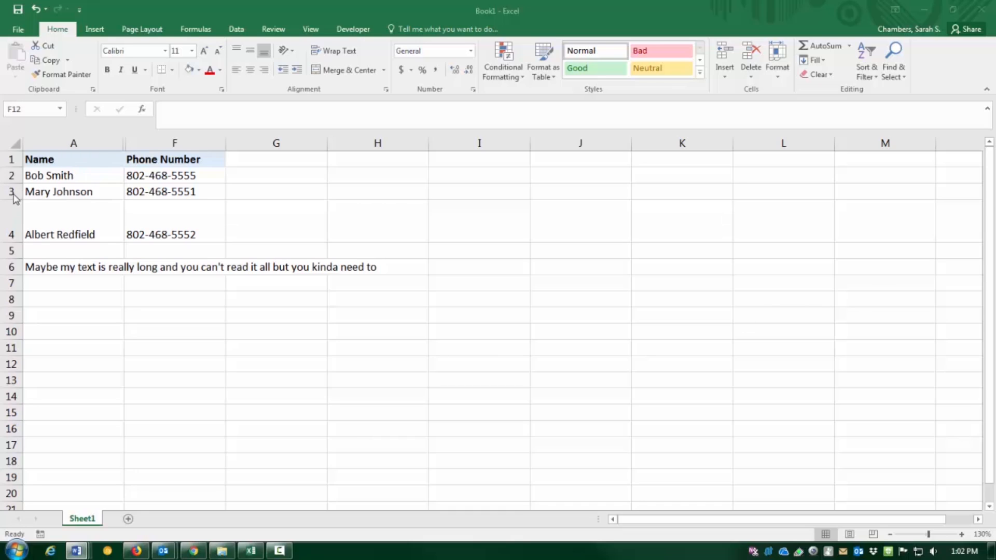
pyautogui.moveTo(45, 191); pyautogui.dragTo(295, 233)
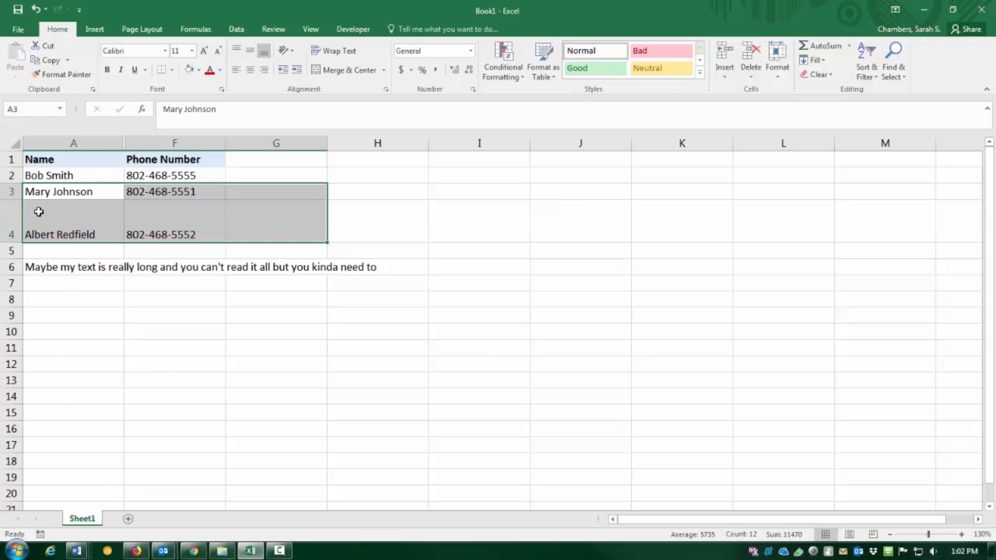
pyautogui.rightClick(40, 213)
pyautogui.click(474, 319)
# - Hide rows 3 through 6, and undo the hiding of the rows and of columns B through E
pyautogui.click(15, 194)
pyautogui.moveTo(16, 194); pyautogui.dragTo(12, 266)
pyautogui.rightClick(21, 266)
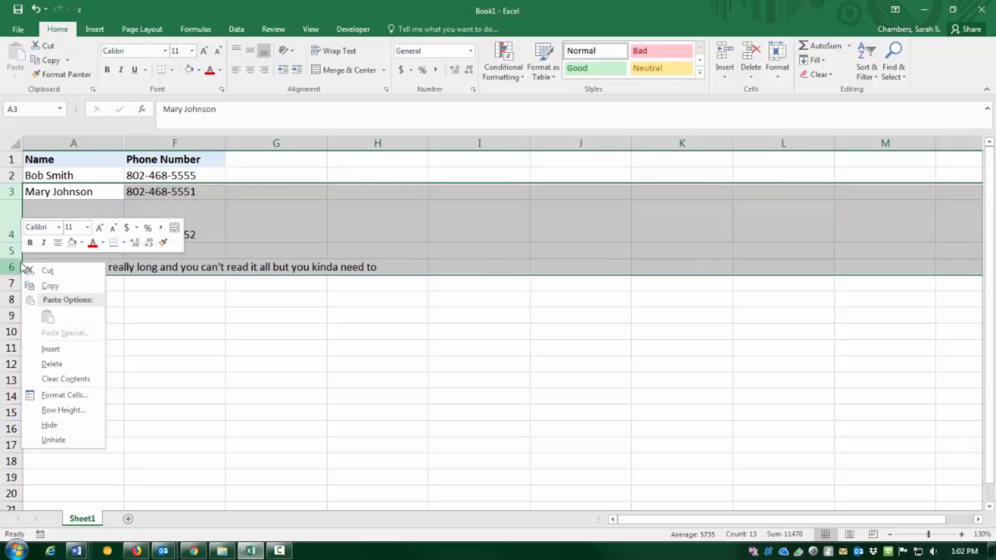
pyautogui.click(50, 425)
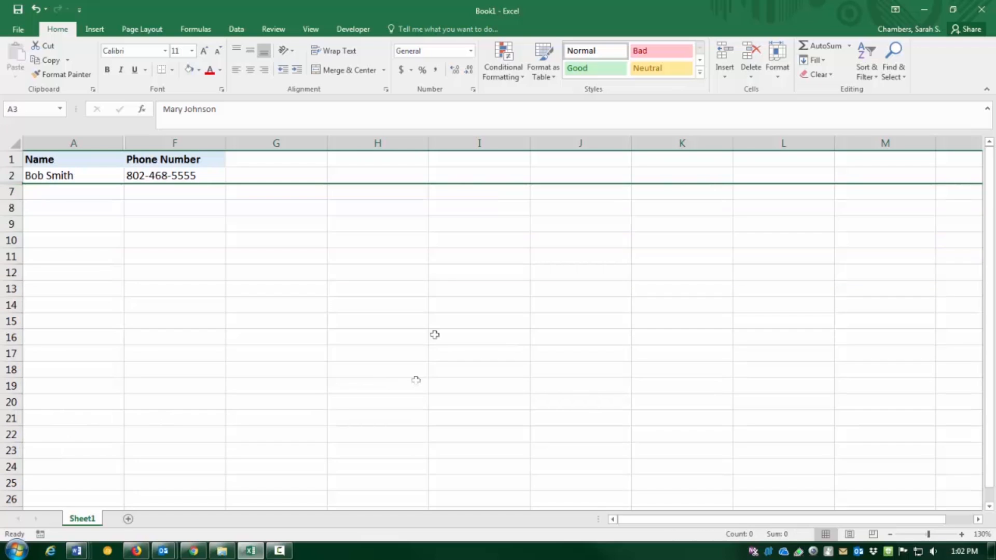
pyautogui.click(34, 8)
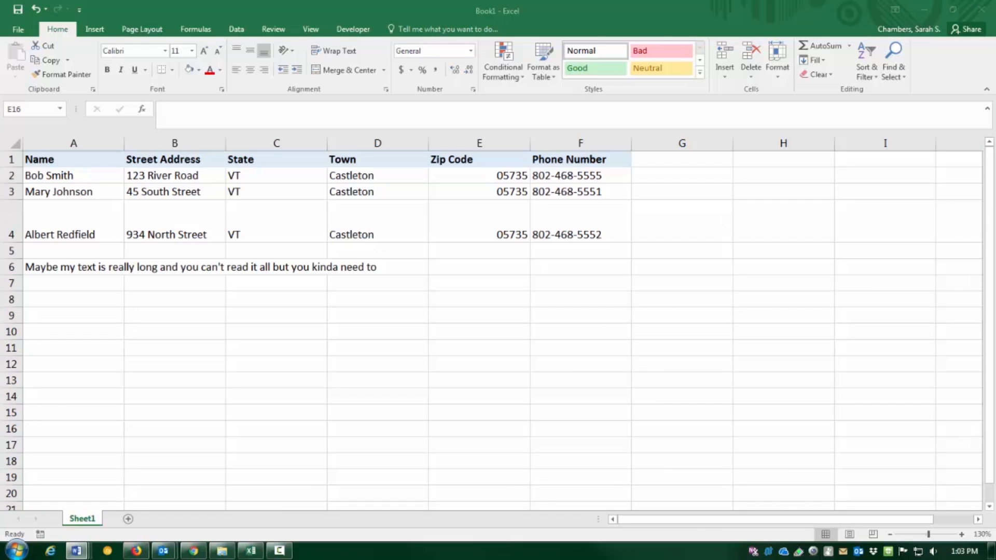